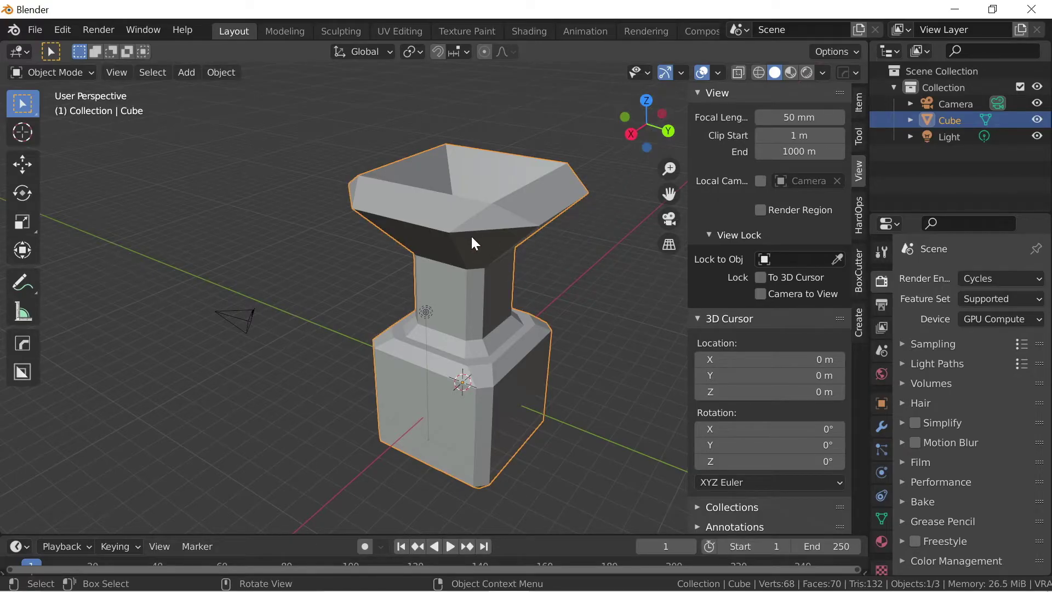
Step: Orbit to a frontal view of the vase, switch it to Edit Mode, and zoom in on the pillar
middle_drag(472, 243, 541, 270)
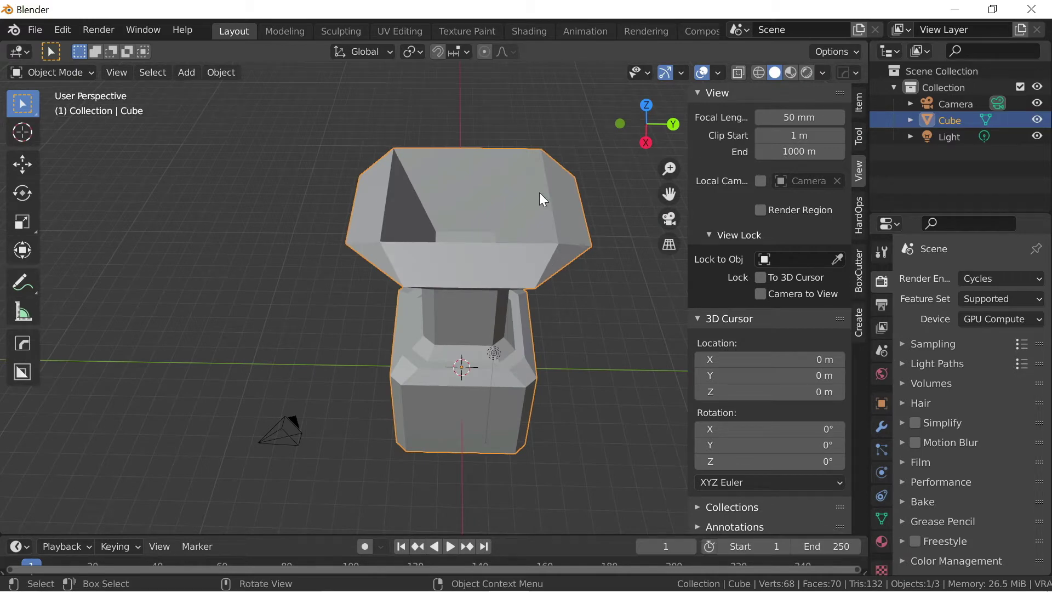
middle_drag(440, 260, 436, 192)
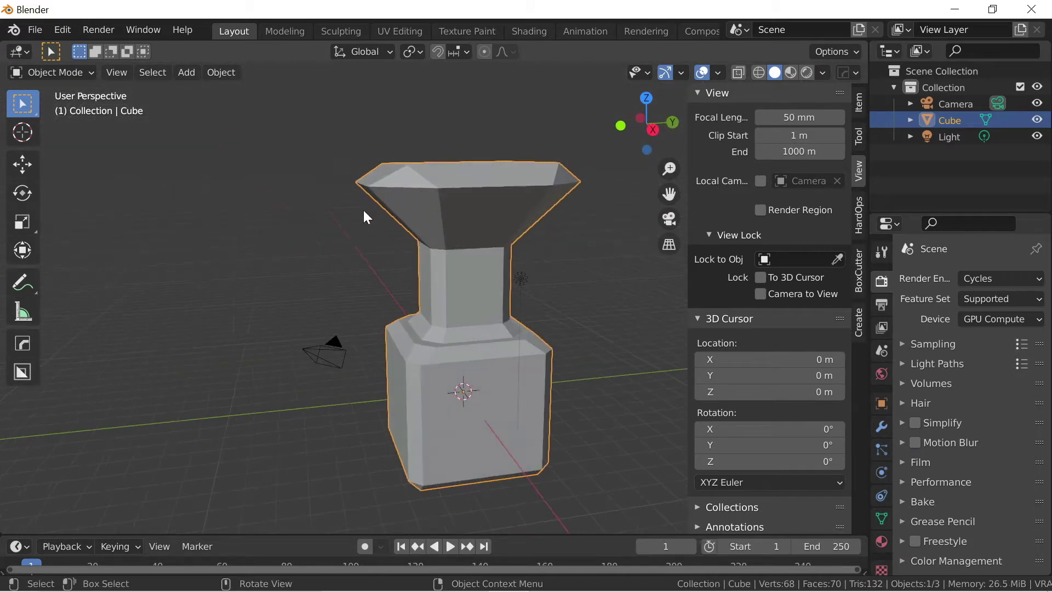
middle_drag(366, 216, 452, 243)
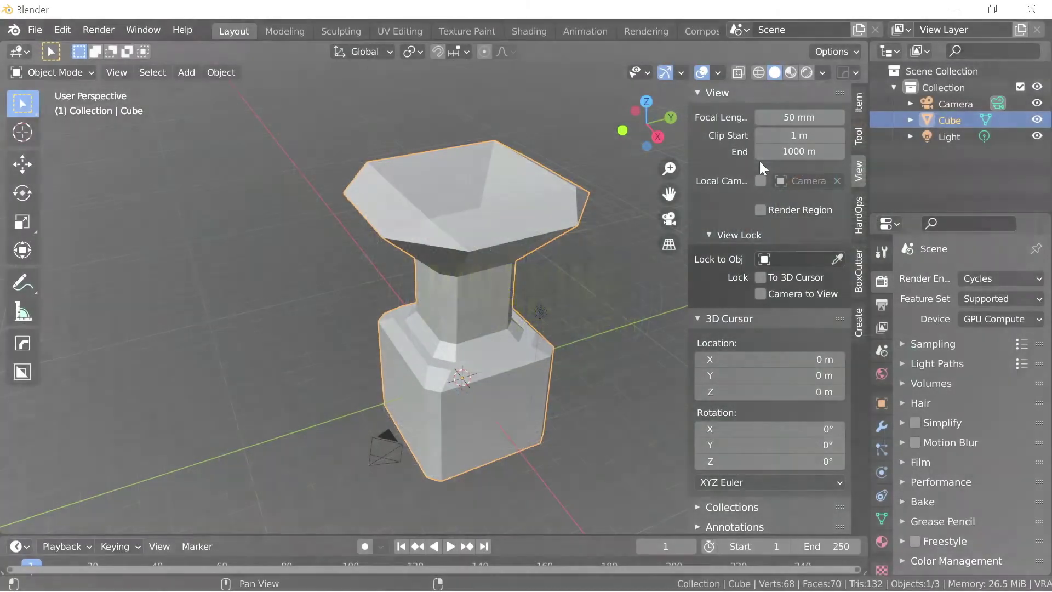
middle_drag(556, 203, 472, 210)
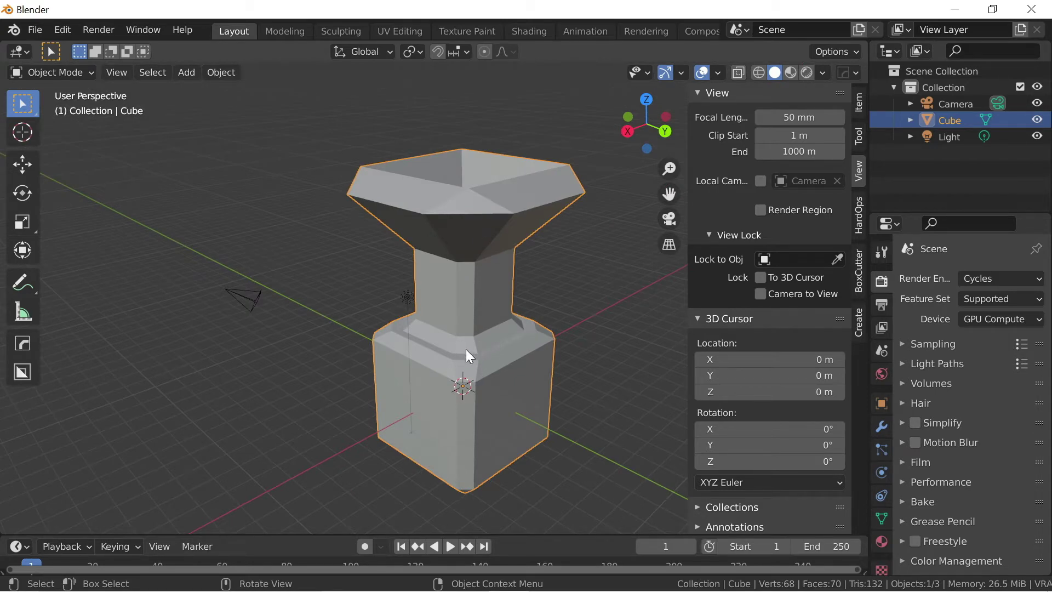
key(Tab)
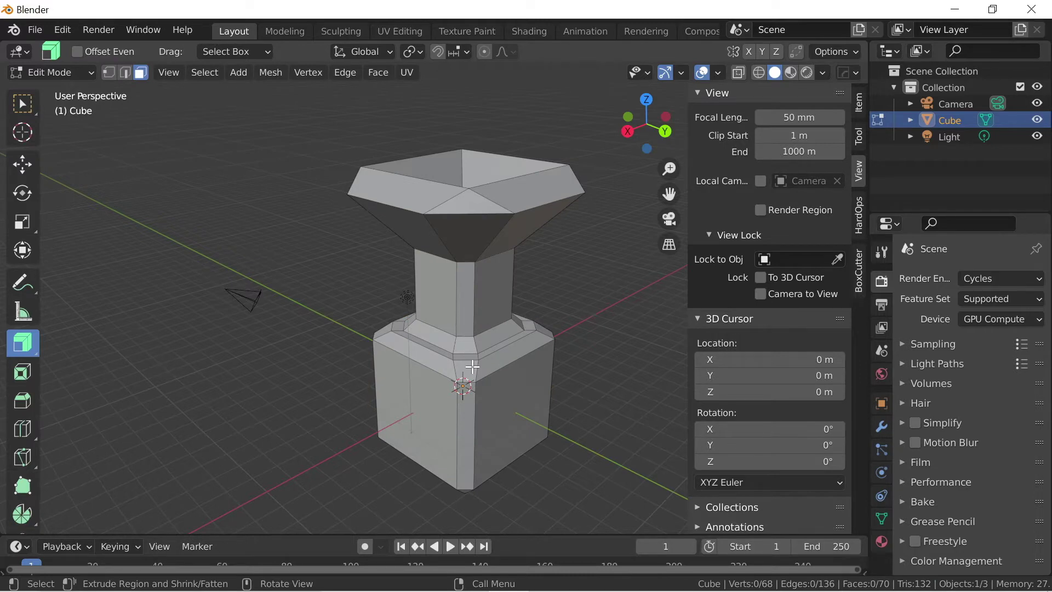
scroll(464, 376, up, 10)
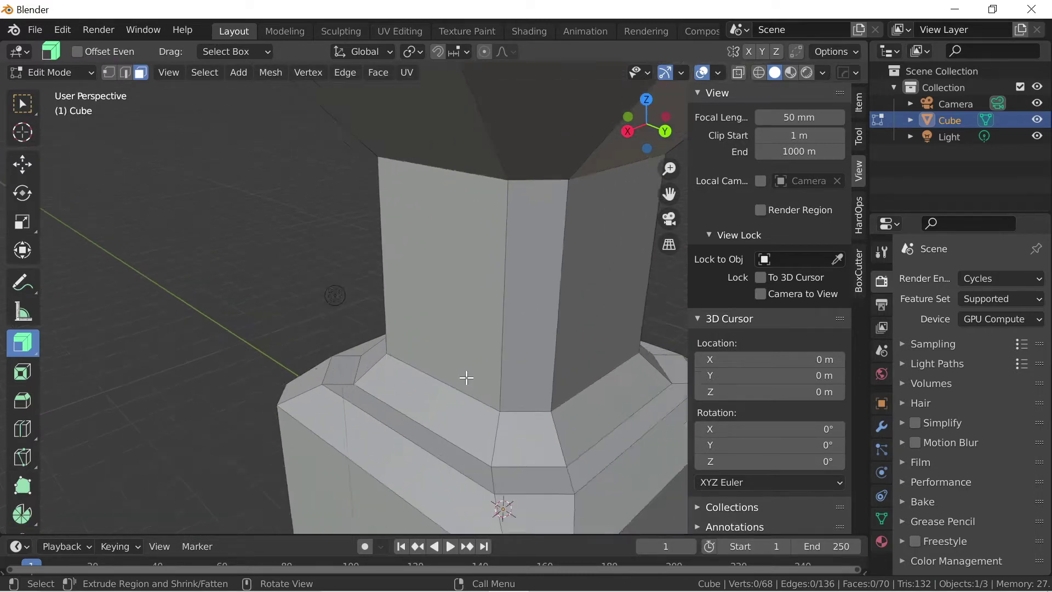
middle_drag(490, 360, 617, 275)
scroll(447, 389, down, 3)
Step: Try viewport Clip Start values of 2 m and then 5.4 m, pulling back to check the column
click(790, 137)
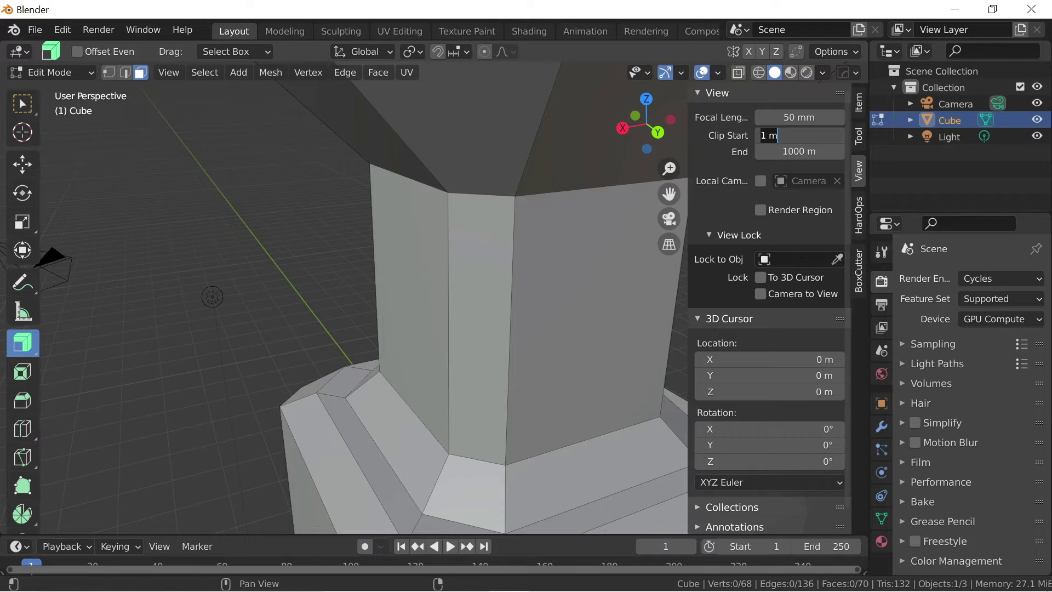
text(2)
key(Return)
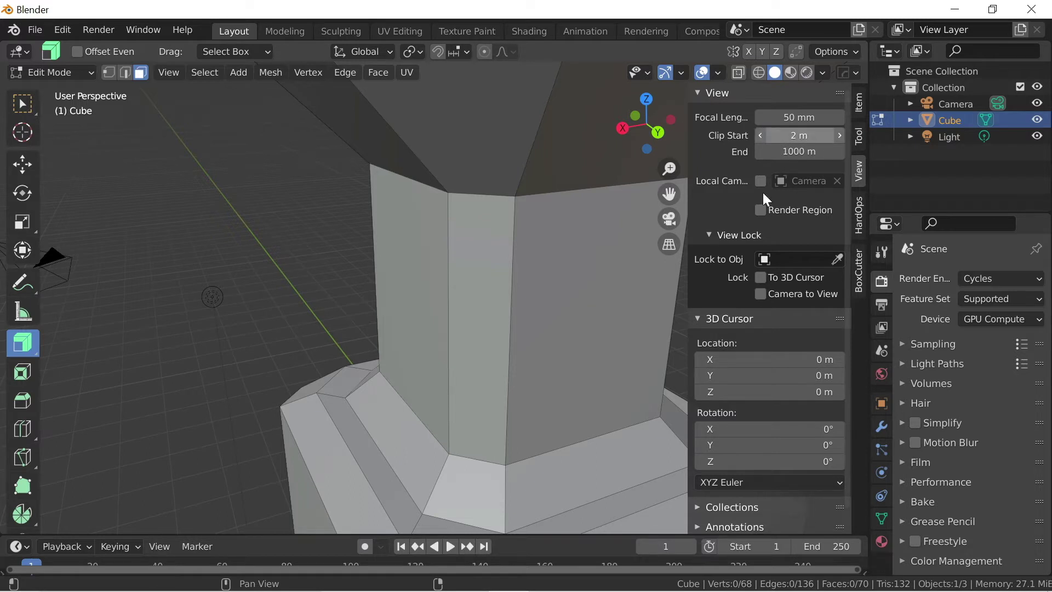
click(789, 135)
key(End)
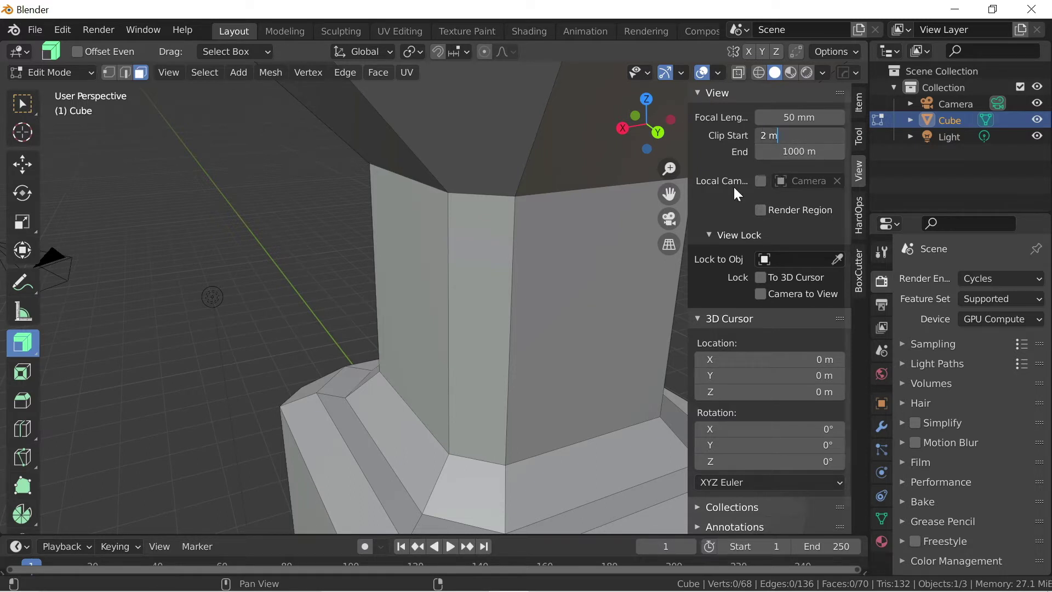
key(Return)
drag(762, 135, 765, 133)
scroll(585, 273, down, 2)
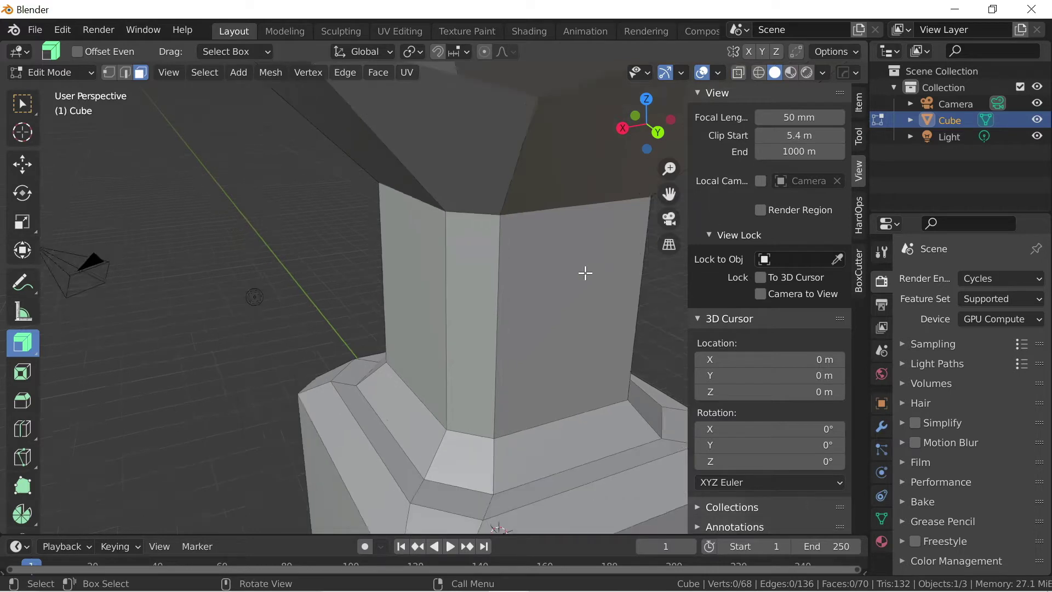
scroll(548, 263, down, 3)
scroll(542, 249, up, 4)
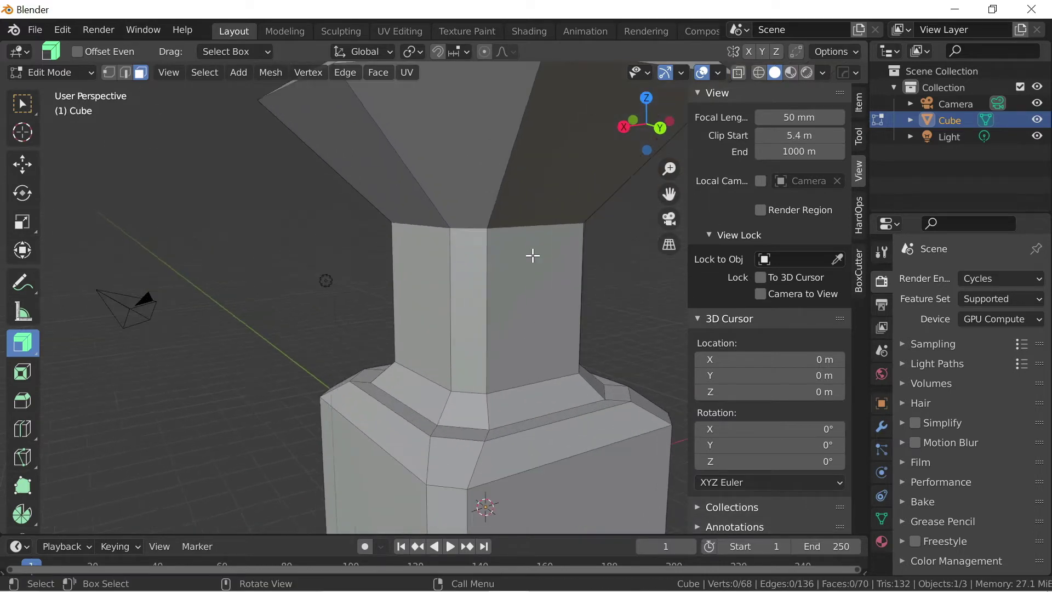
middle_drag(532, 255, 500, 273)
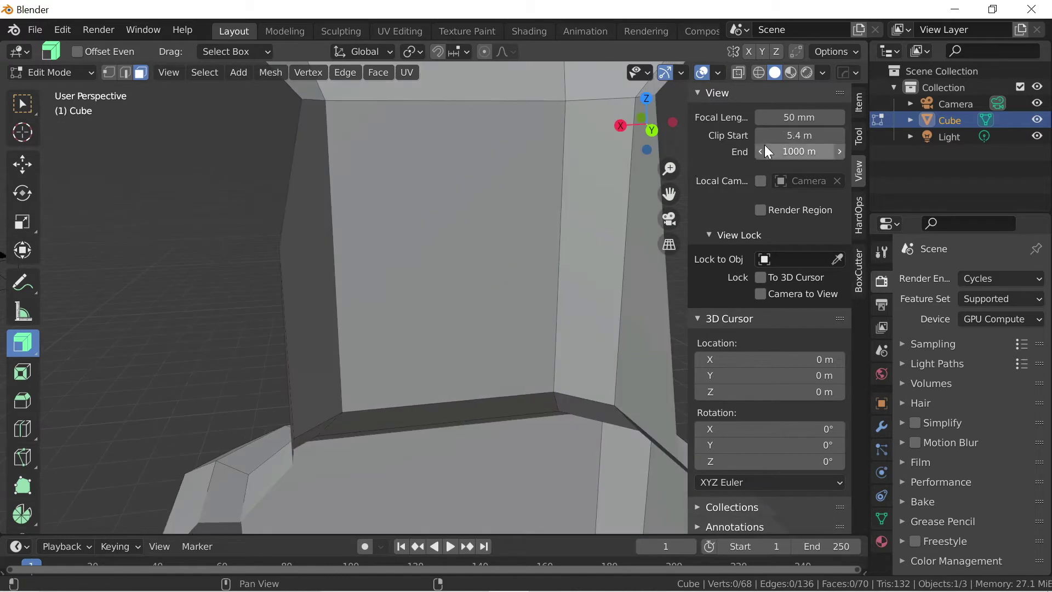
scroll(559, 223, down, 6)
Step: Isolate the vase in local view, return to Object Mode, and scale it to about 0.25
key(KP_Divide)
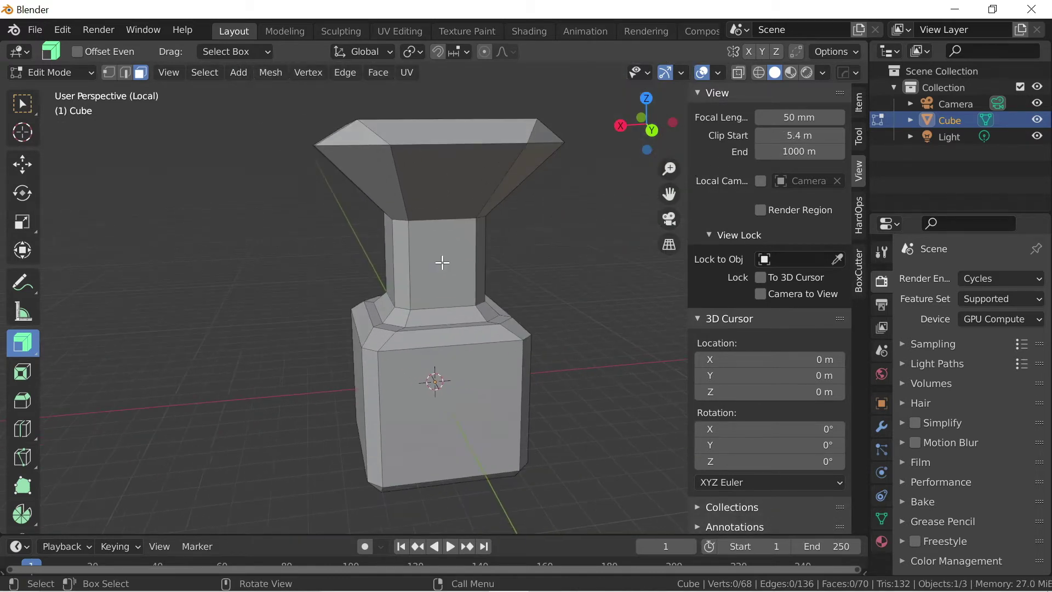
key(Tab)
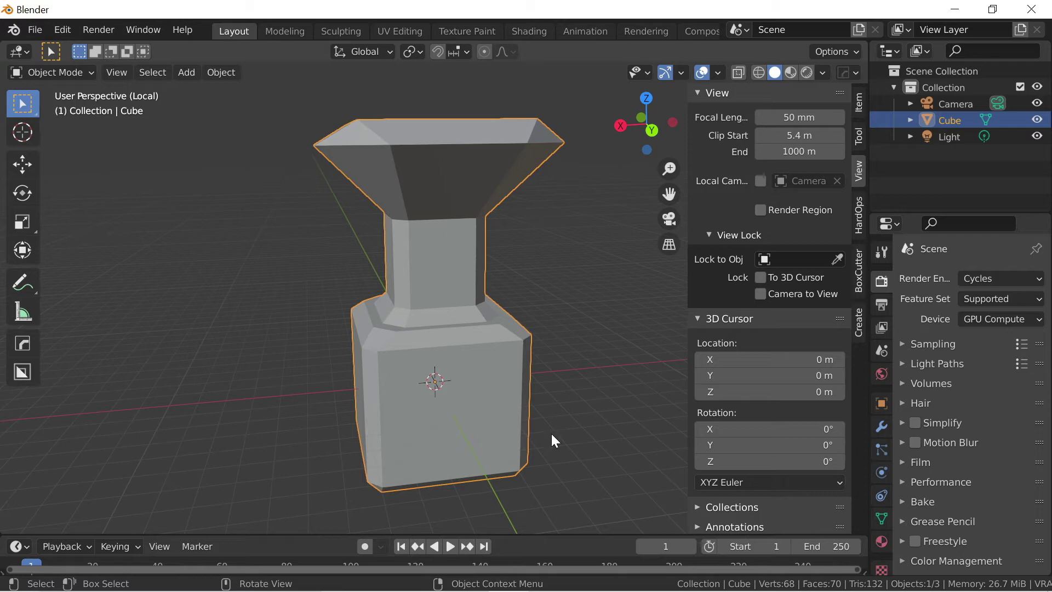
key(s)
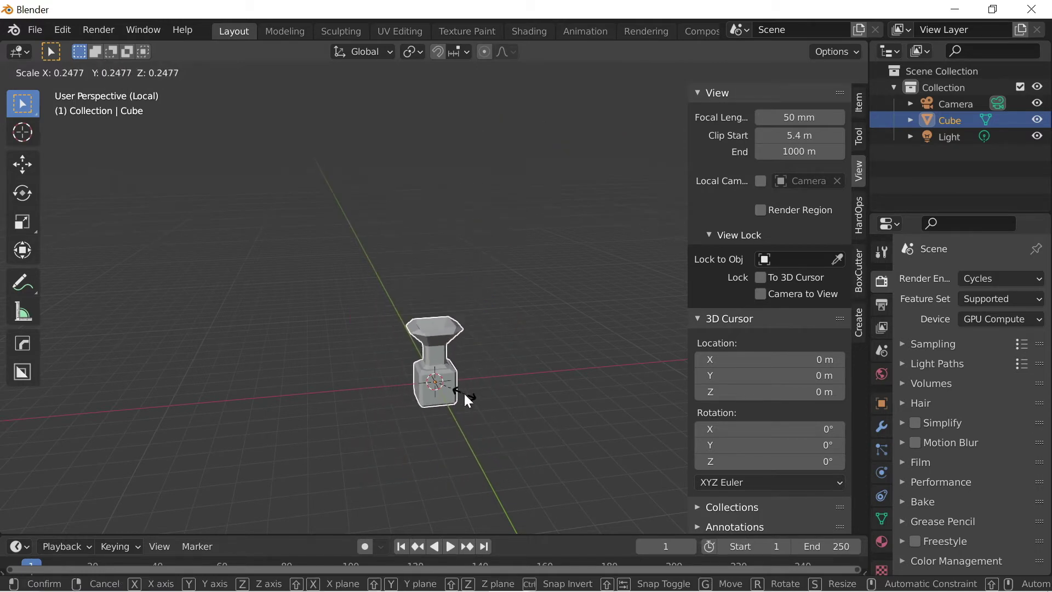
click(465, 394)
Step: Set the viewport Clip Start to 1 m
click(787, 135)
text(1)
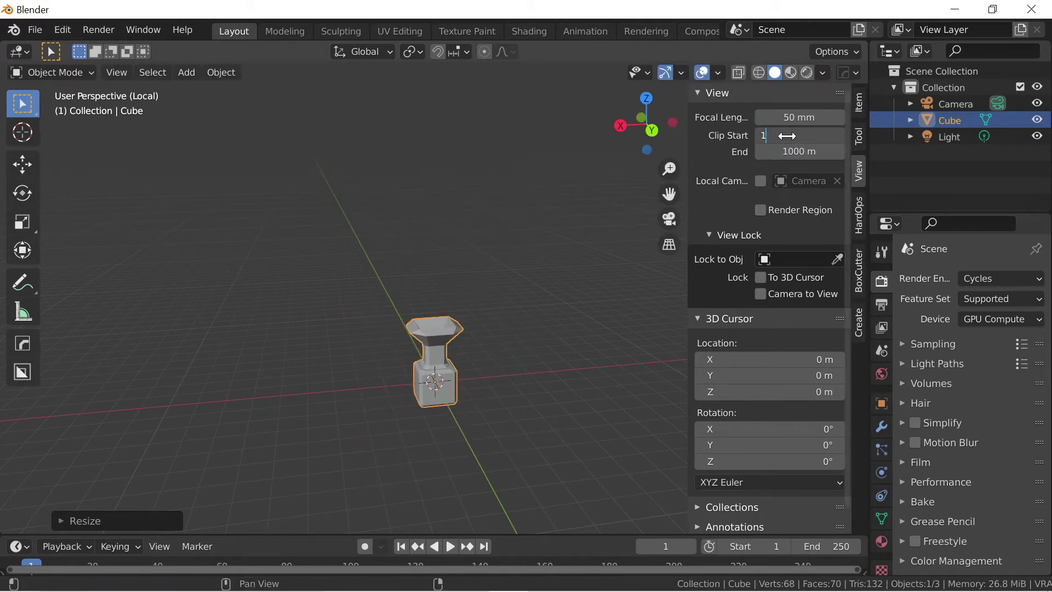
key(Return)
middle_drag(606, 241, 275, 287)
scroll(558, 277, up, 5)
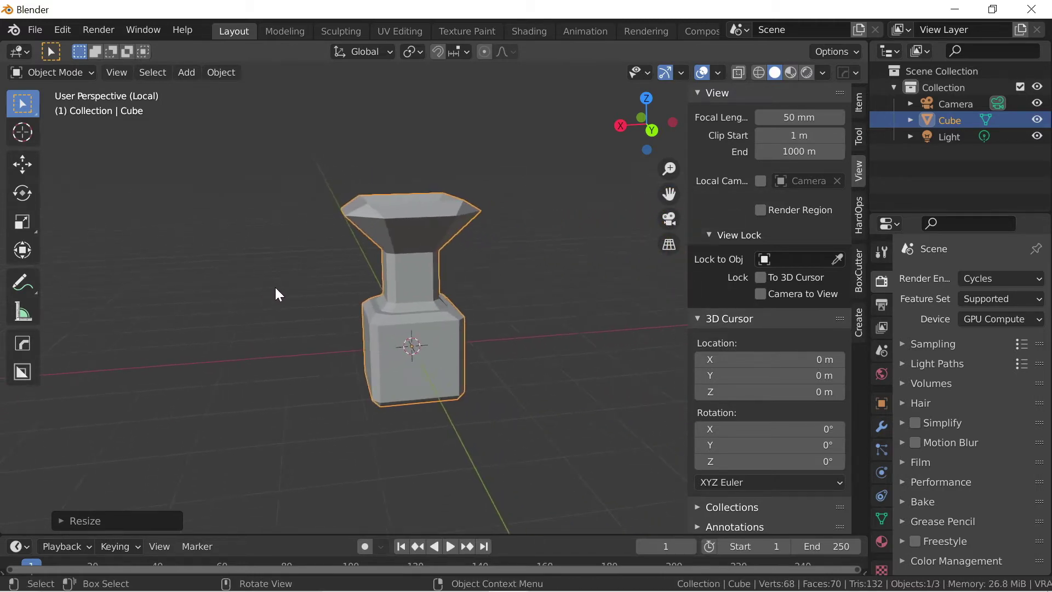
scroll(374, 287, up, 10)
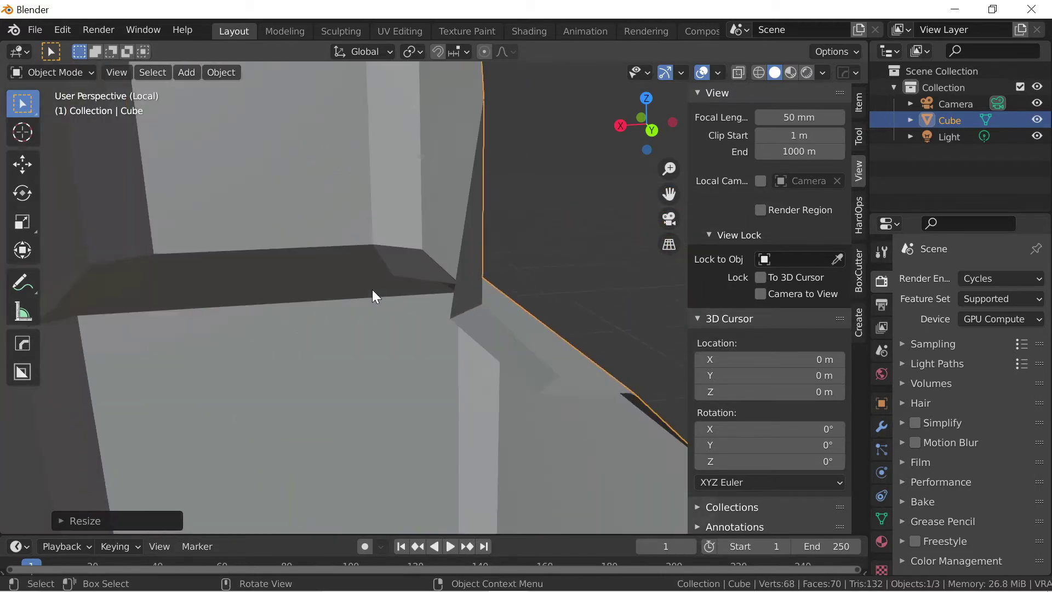
scroll(370, 293, down, 3)
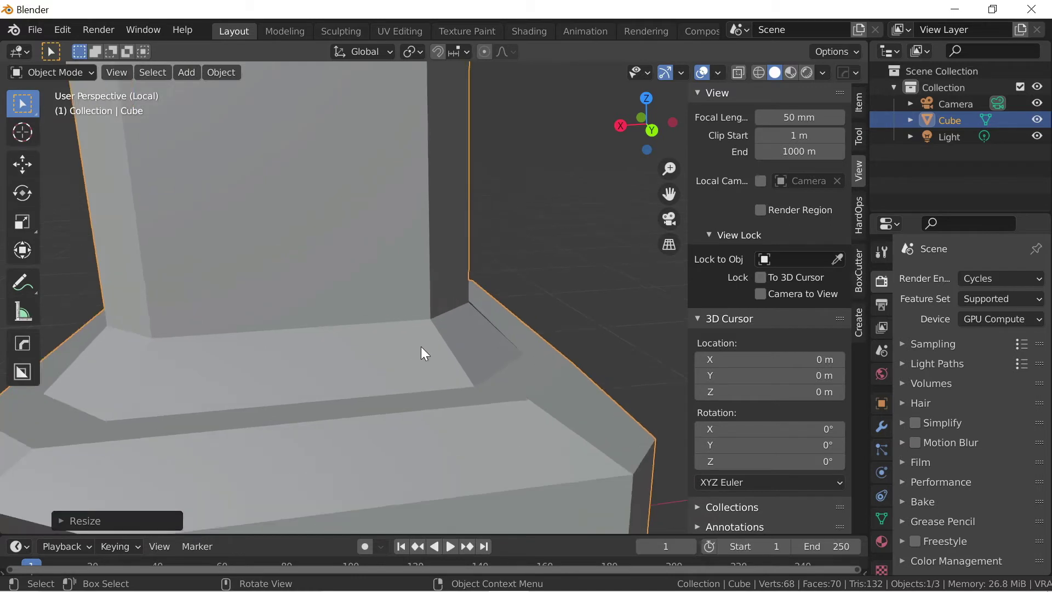
scroll(452, 343, up, 3)
middle_drag(453, 343, 505, 395)
scroll(490, 359, down, 8)
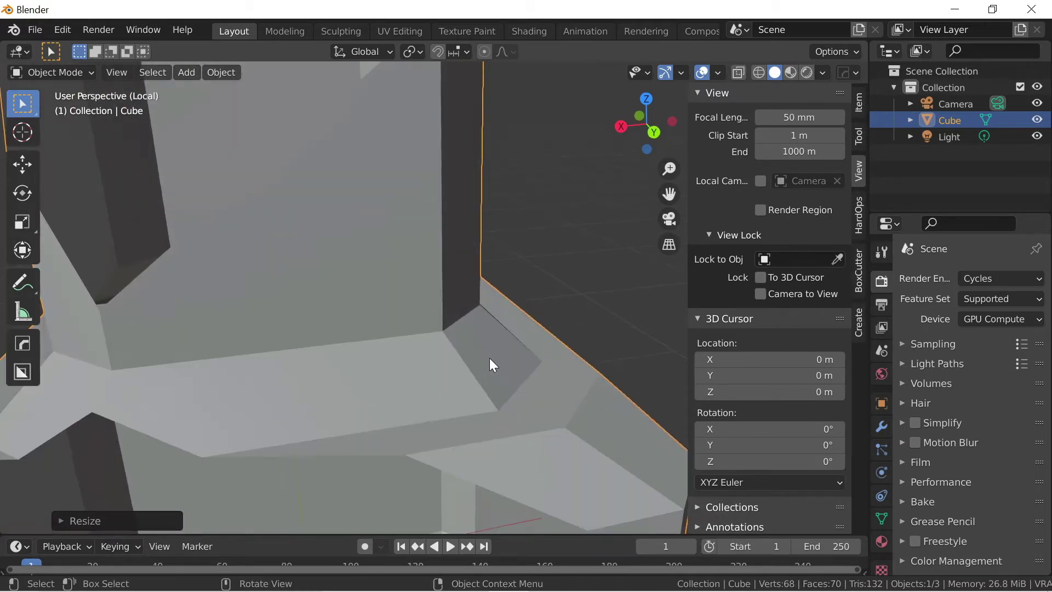
middle_drag(426, 302, 491, 308)
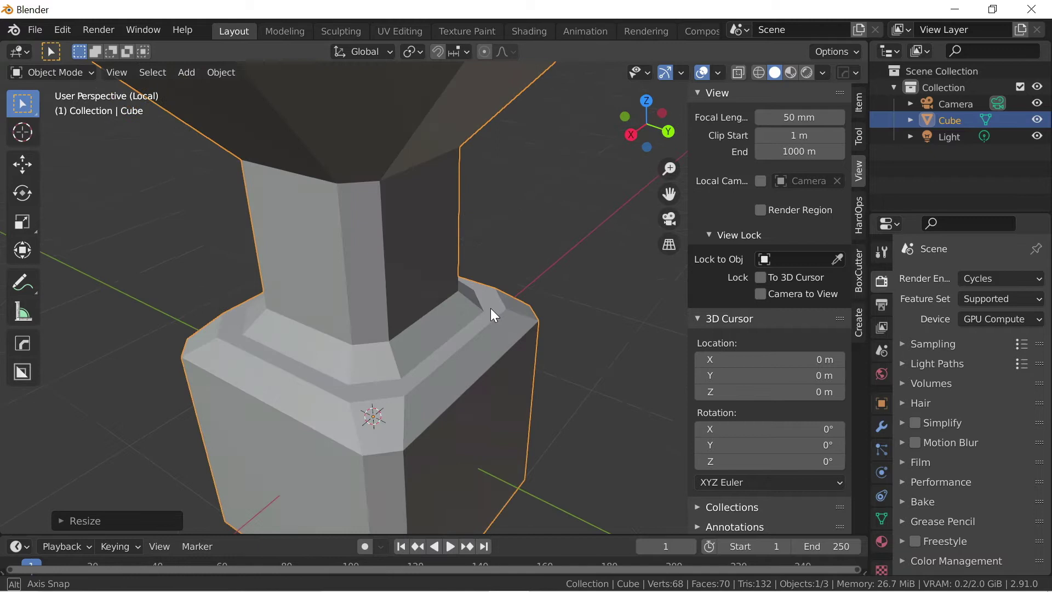
scroll(462, 299, down, 6)
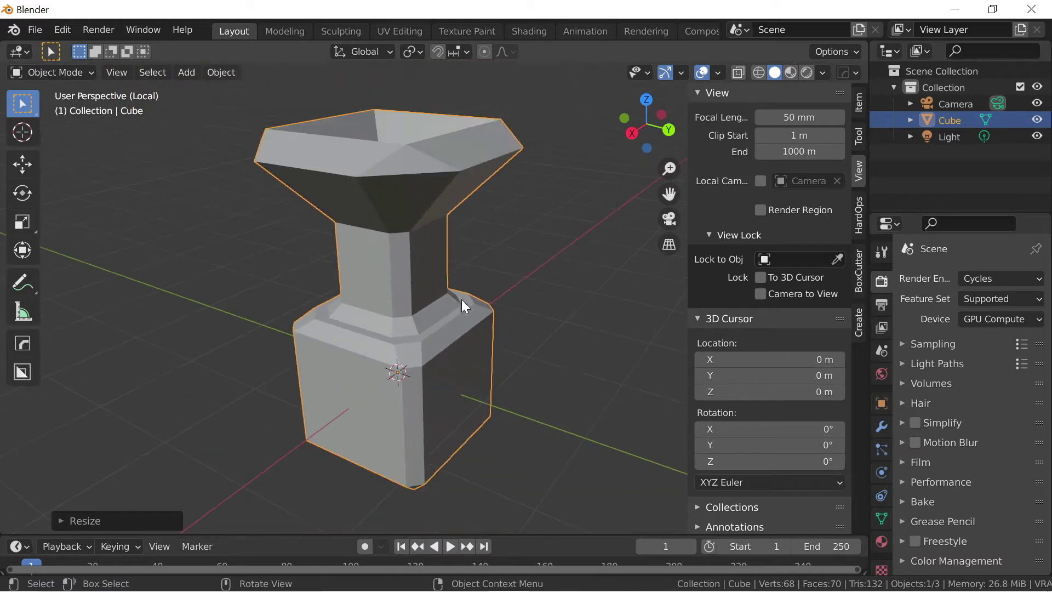
Step: Lower the viewport Clip Start to 0.01 m, then to 0.0001 m
click(780, 140)
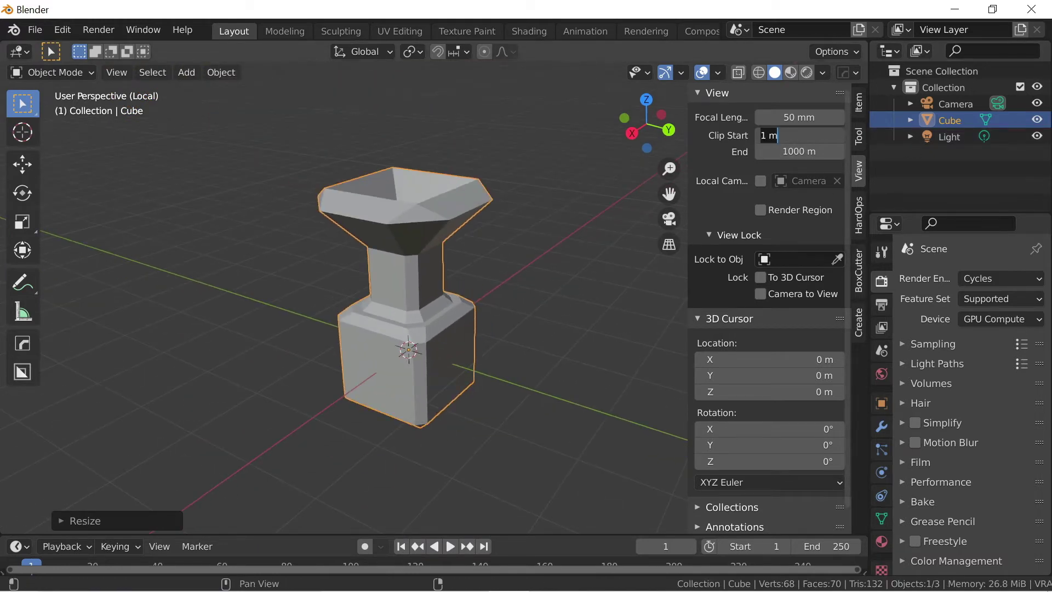
text(0.01)
key(Return)
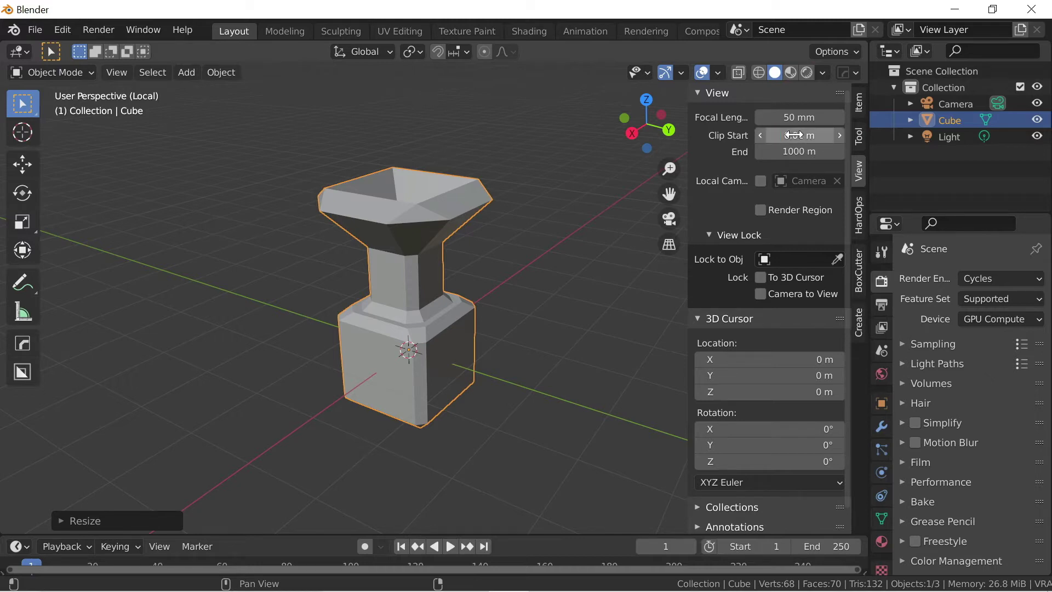
click(794, 135)
text(00)
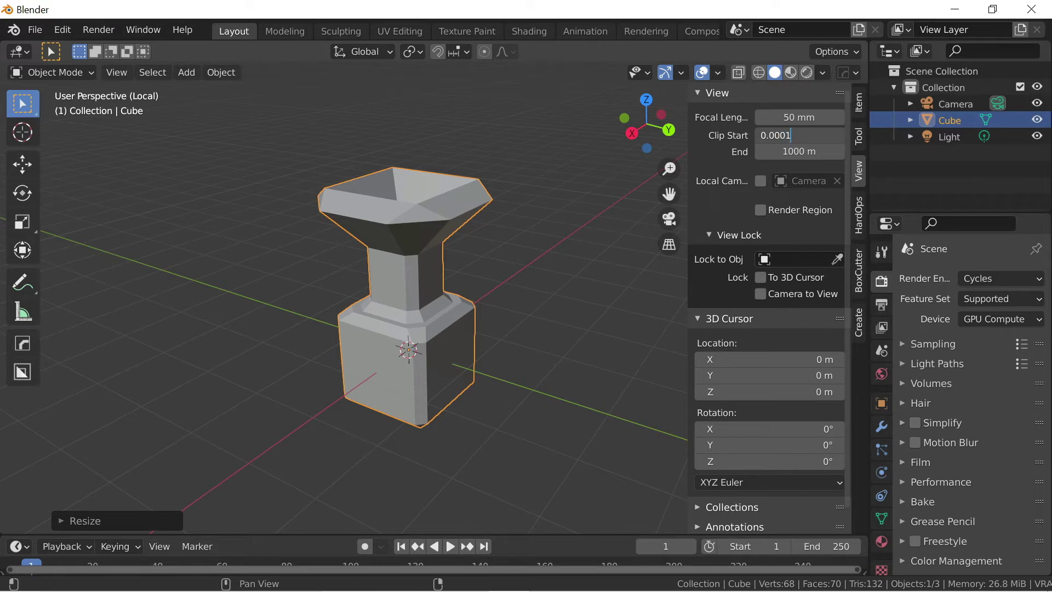
key(Return)
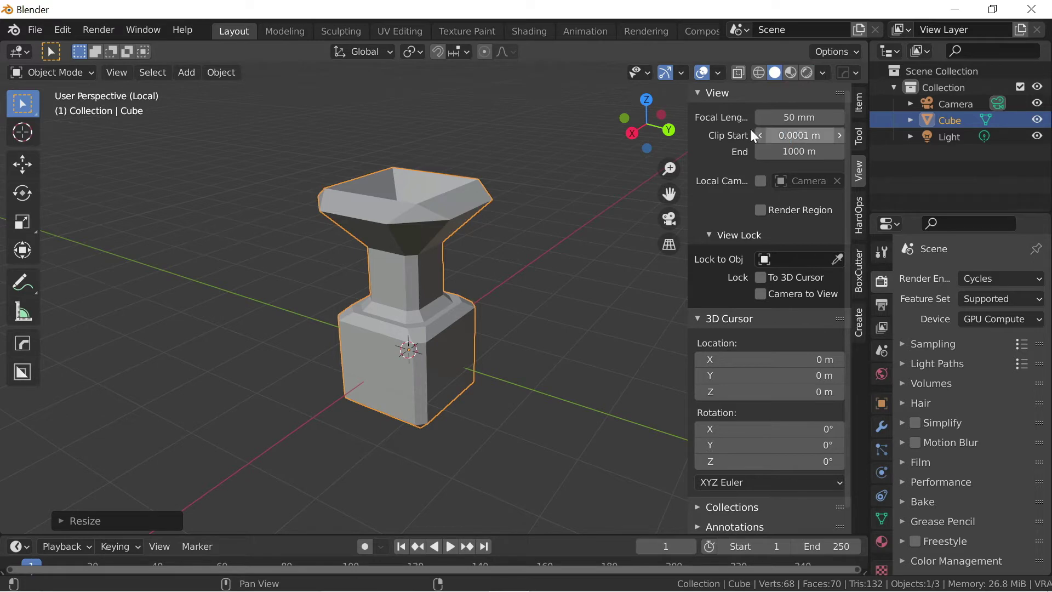
Step: Reselect the vase Cube and zoom far out until it nearly vanishes
click(476, 263)
scroll(392, 258, up, 10)
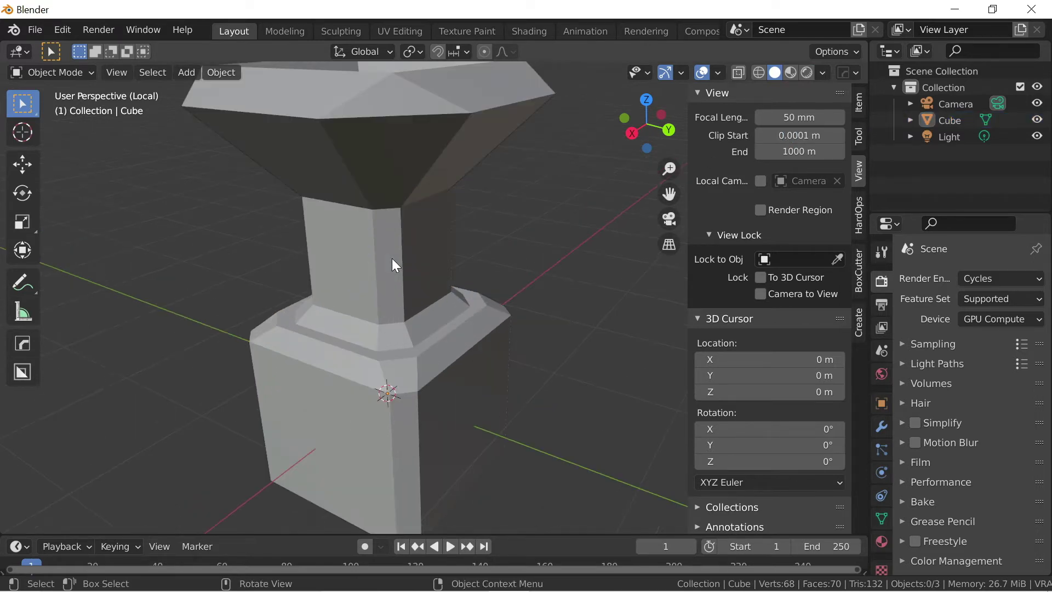
scroll(389, 258, up, 4)
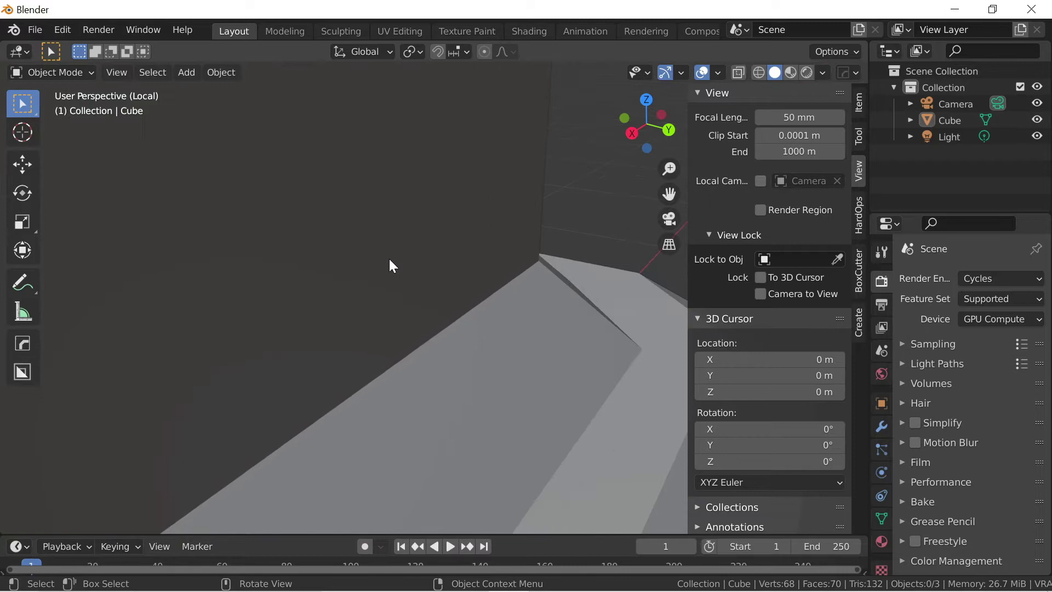
middle_drag(394, 254, 186, 278)
click(218, 324)
middle_drag(218, 325, 439, 282)
scroll(239, 307, down, 6)
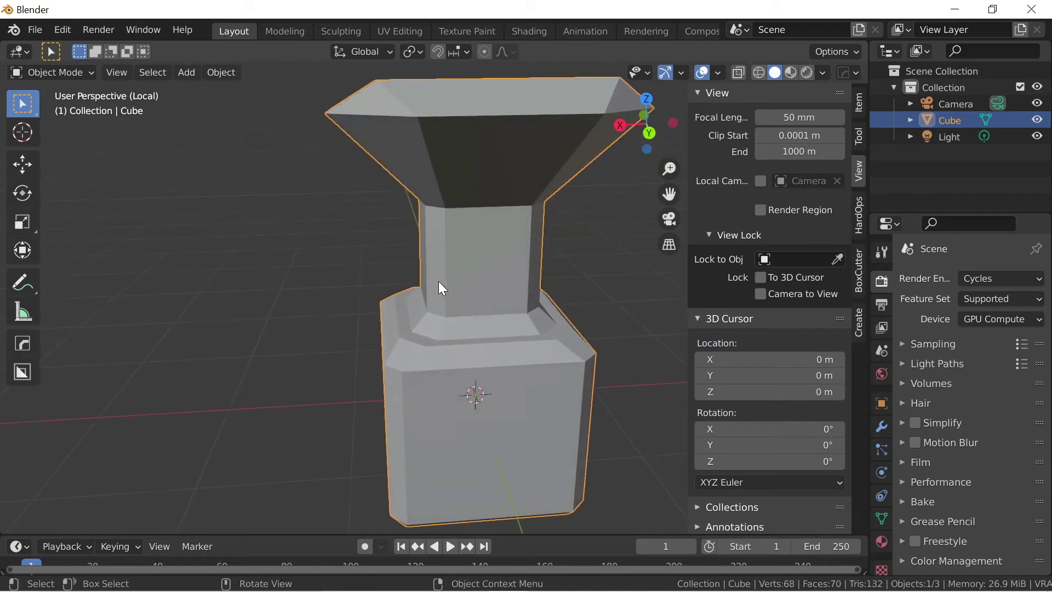
scroll(442, 280, down, 3)
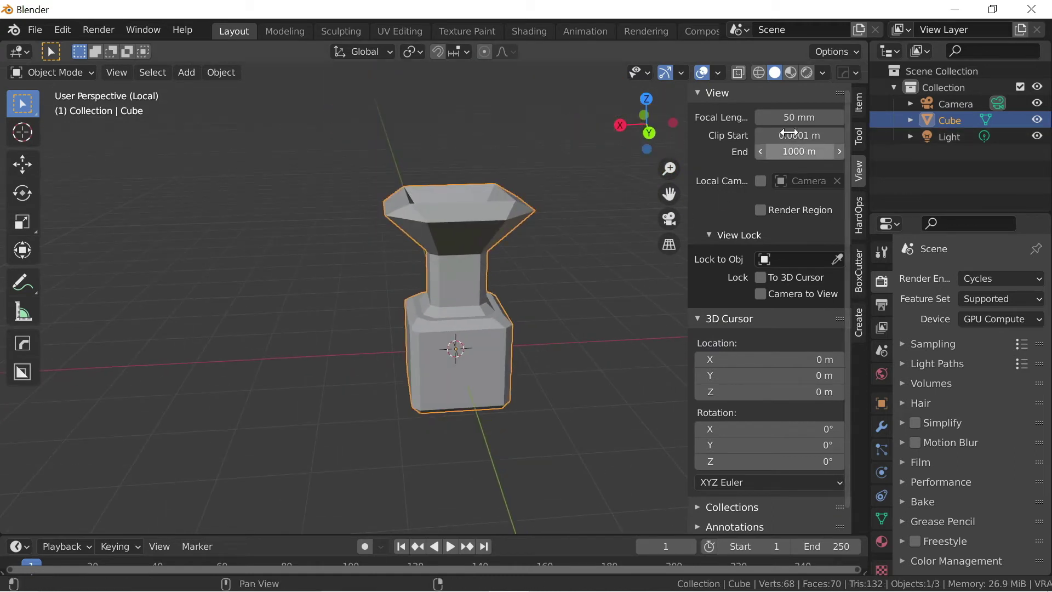
scroll(530, 226, down, 8)
scroll(493, 213, down, 4)
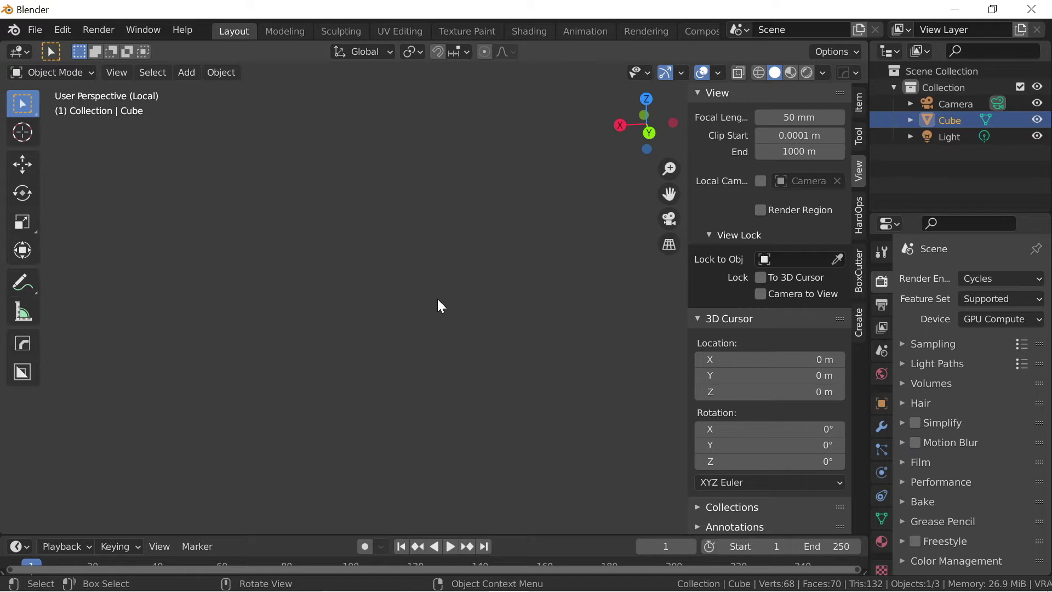
Step: Orbit the view around the distant vase column
middle_drag(446, 288, 493, 271)
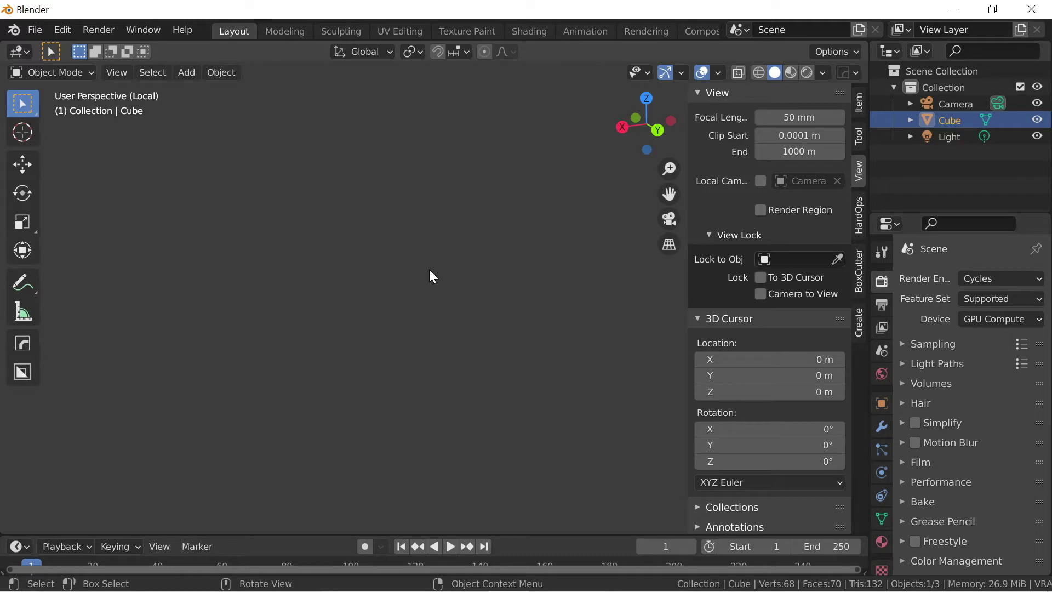
middle_drag(432, 277, 451, 220)
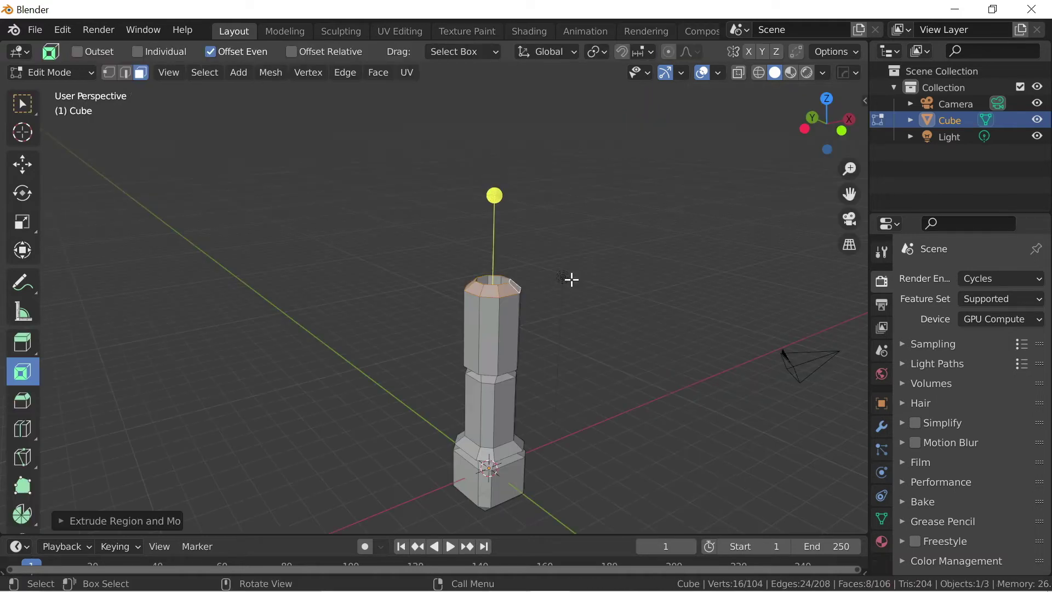
Step: Clear the mesh selection, return to Object Mode, and show the viewport clipping settings in the sidebar
key(alt+a)
key(Tab)
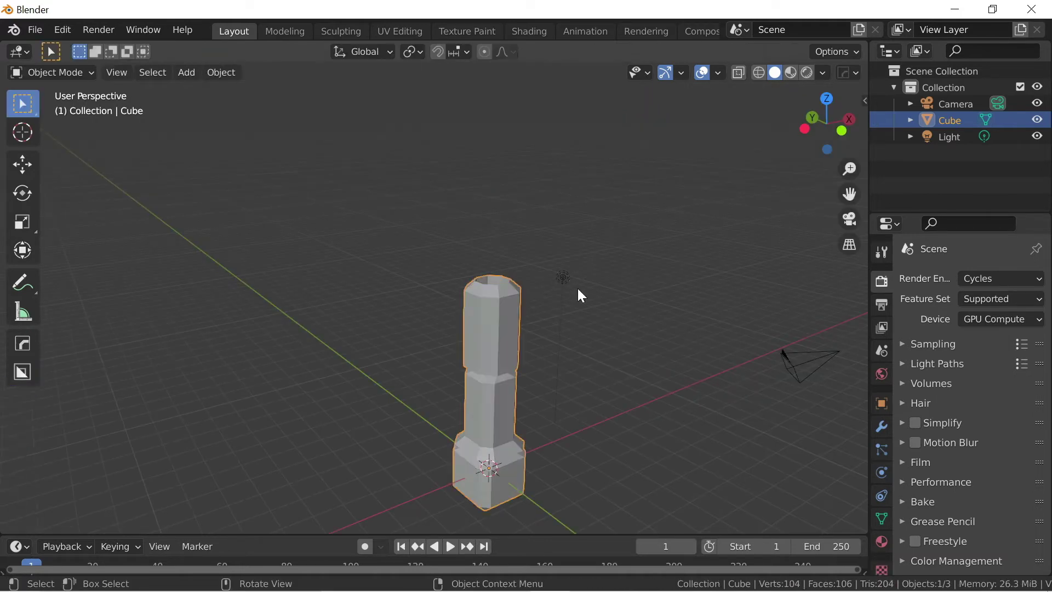
middle_drag(612, 281, 663, 321)
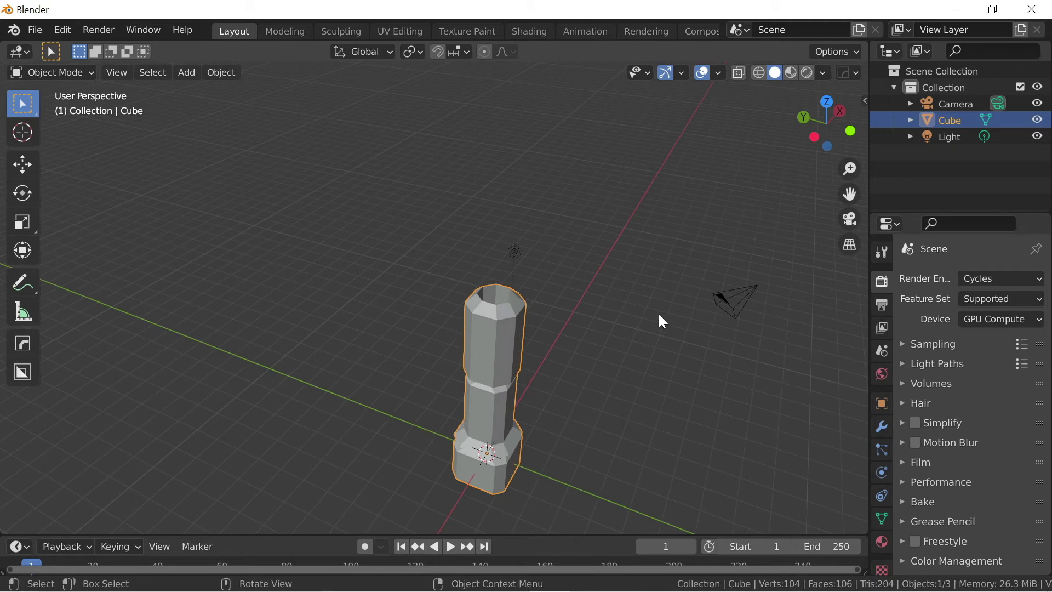
click(865, 101)
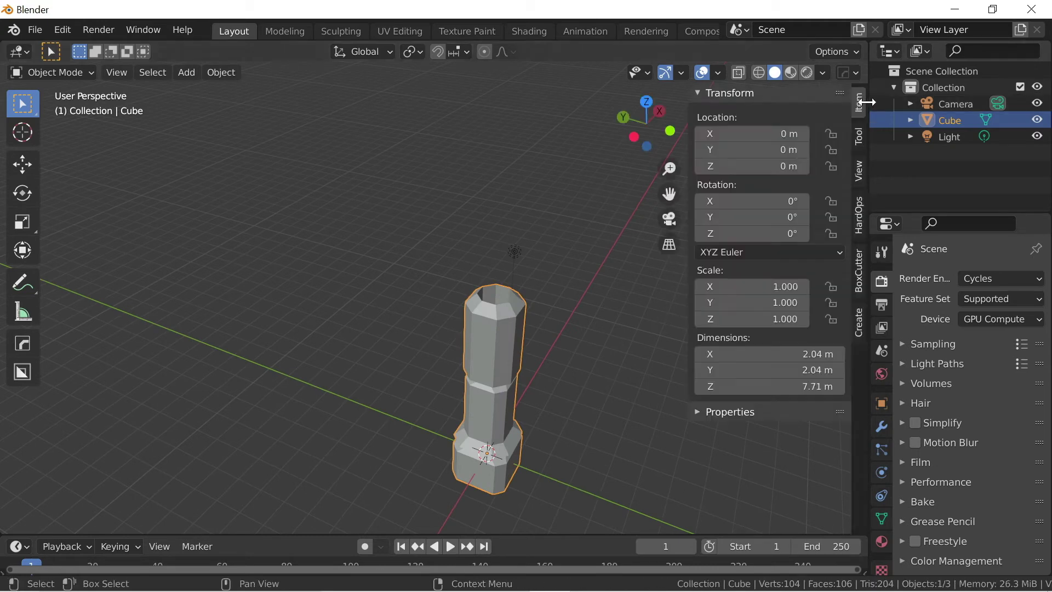
click(861, 169)
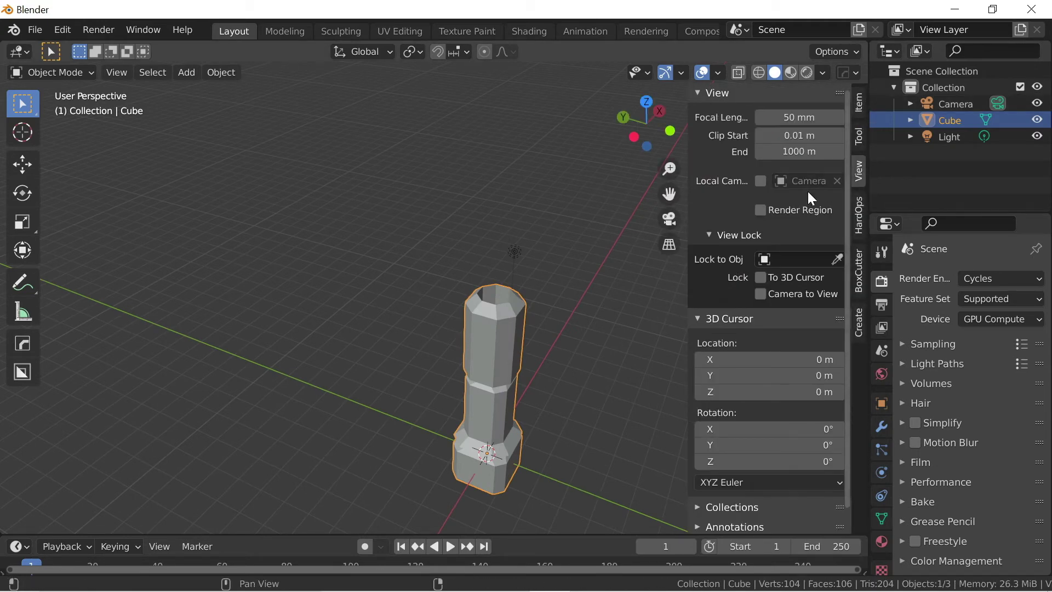
Step: Test a 0.000001 m Clip Start, then re-enter it so Clip Start reads 0.0003 m
click(797, 134)
text(0)
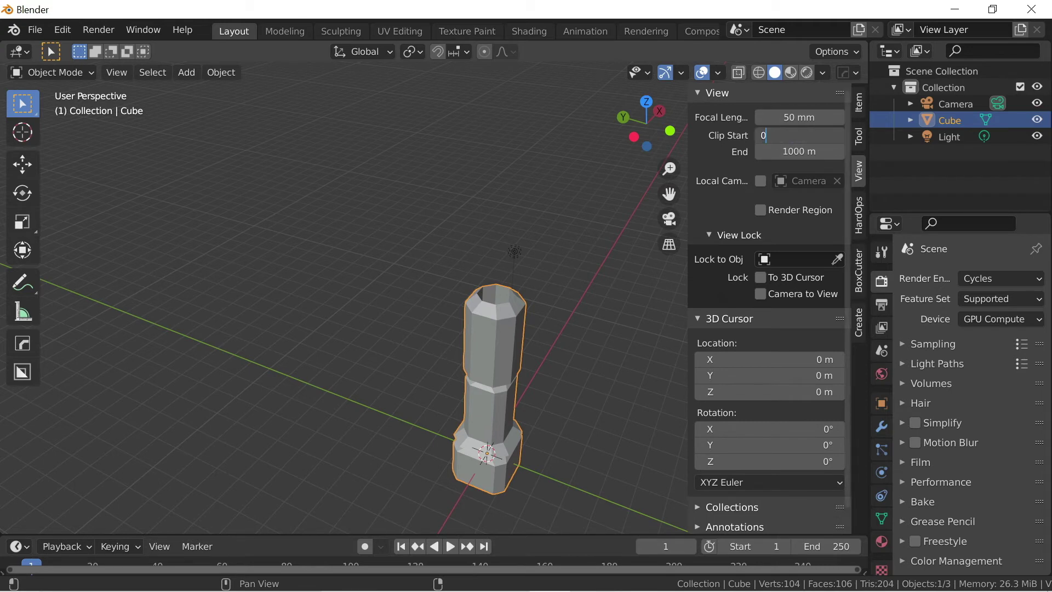
text(.000001)
key(Return)
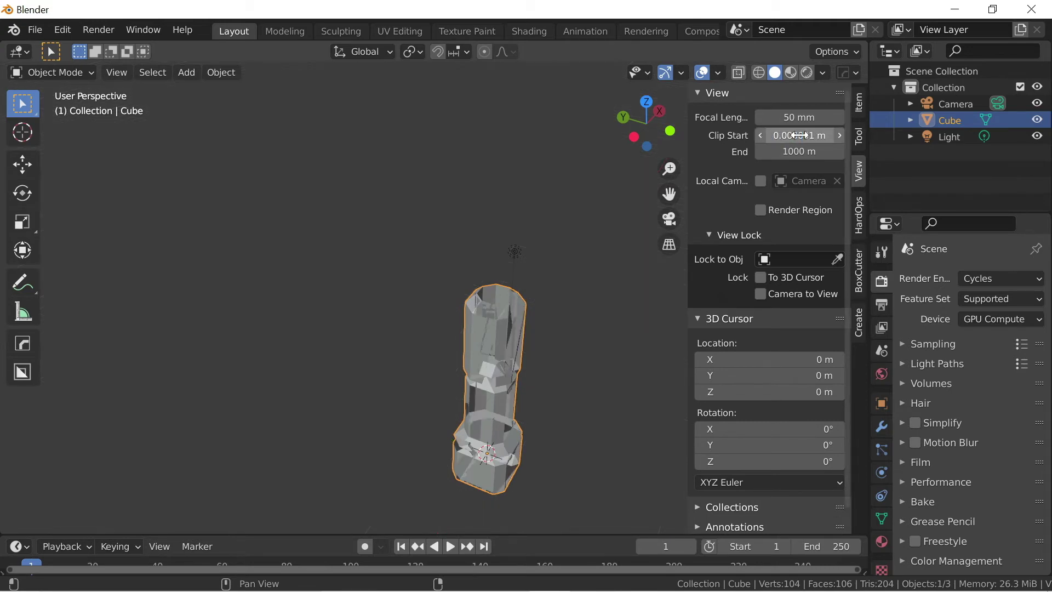
click(839, 134)
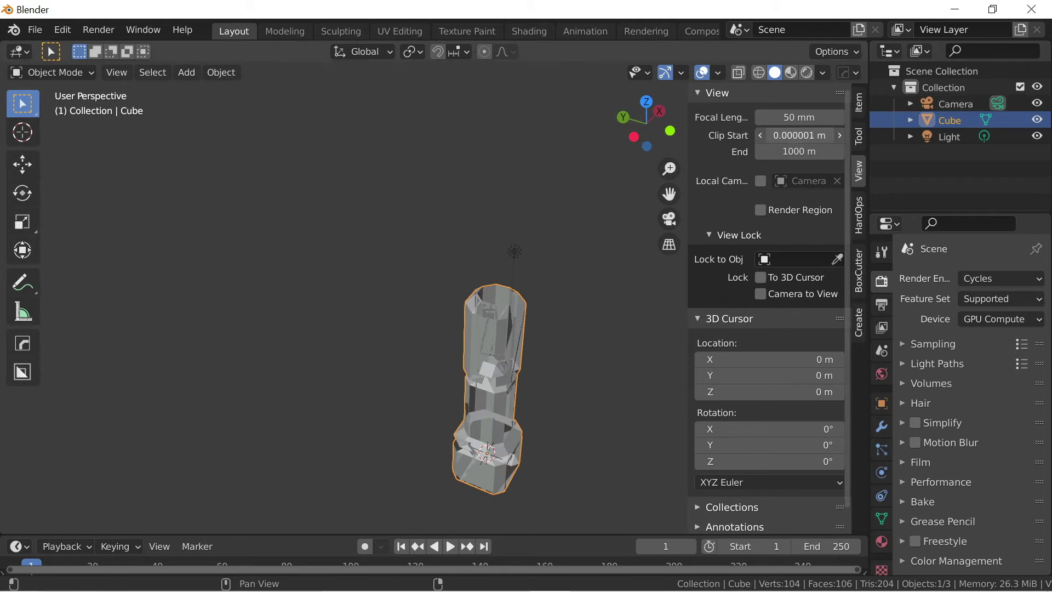
text(0.0)
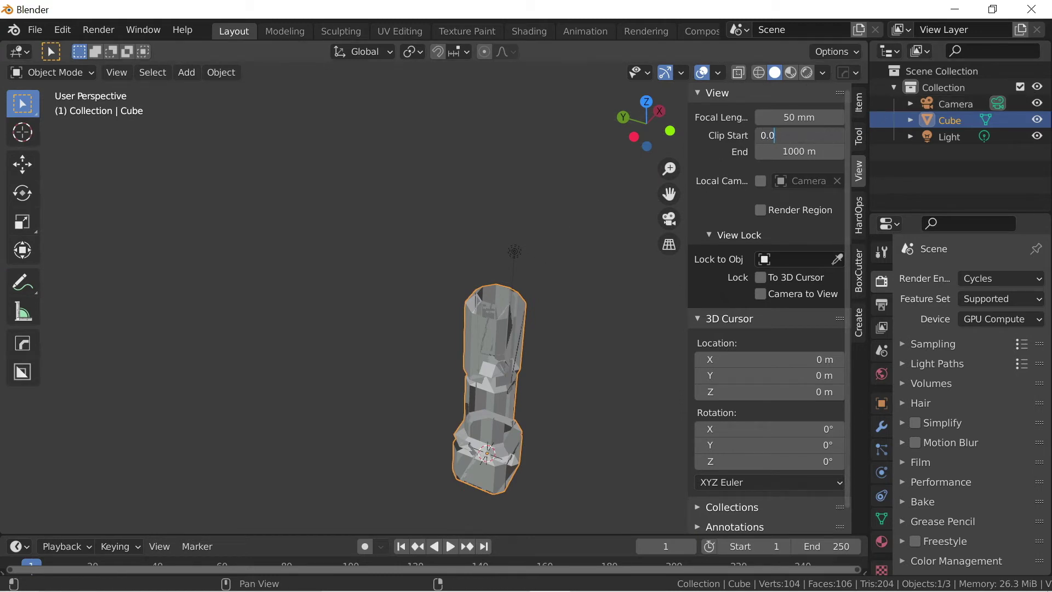
text(001)
key(Return)
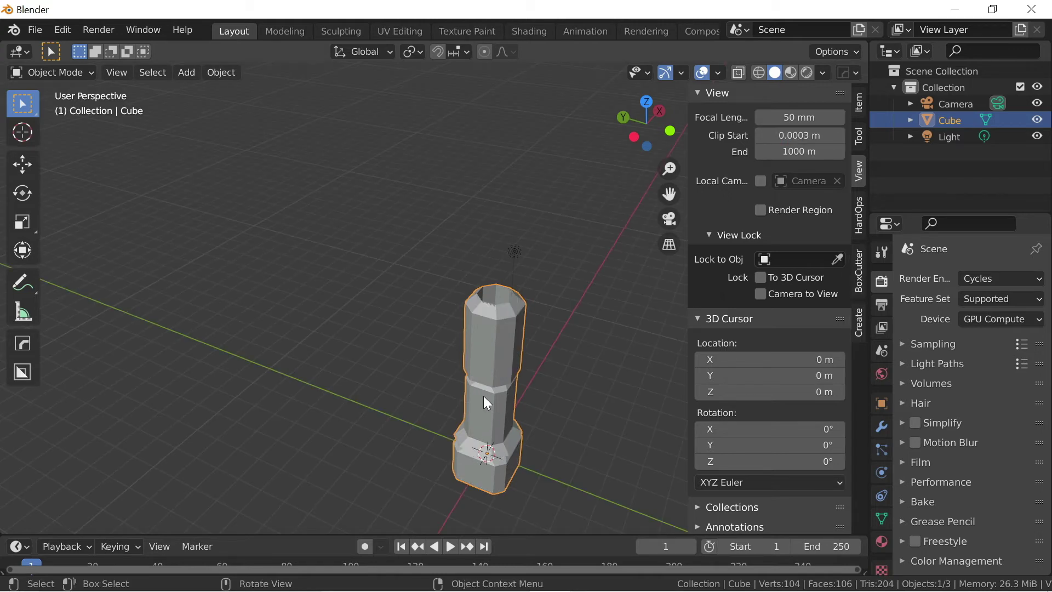
Step: Orbit and zoom in to look down into the column's hollow faceted top
middle_drag(483, 396, 463, 350)
scroll(569, 324, up, 3)
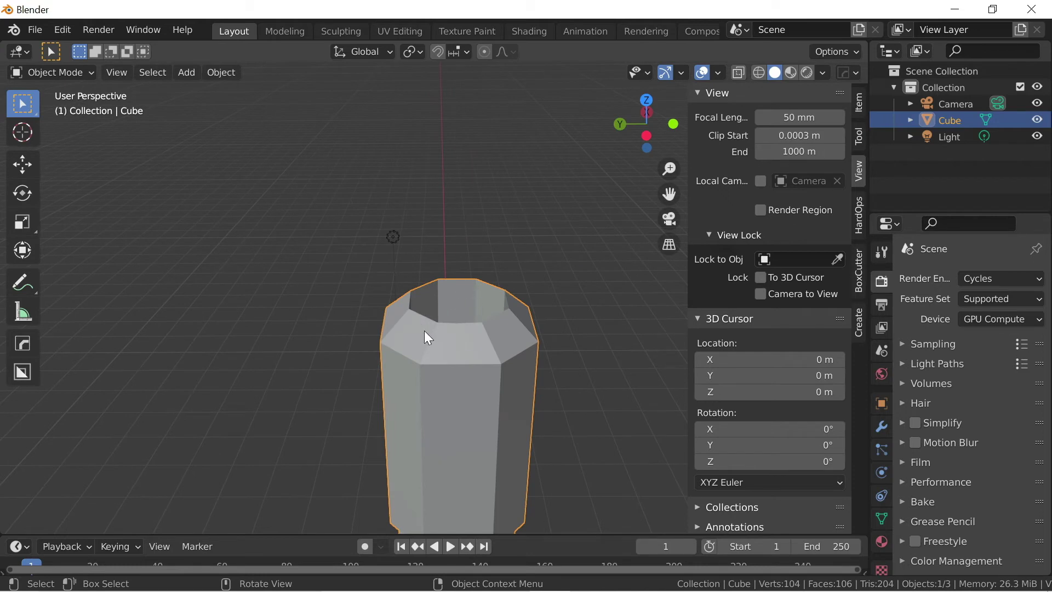
scroll(440, 340, down, 4)
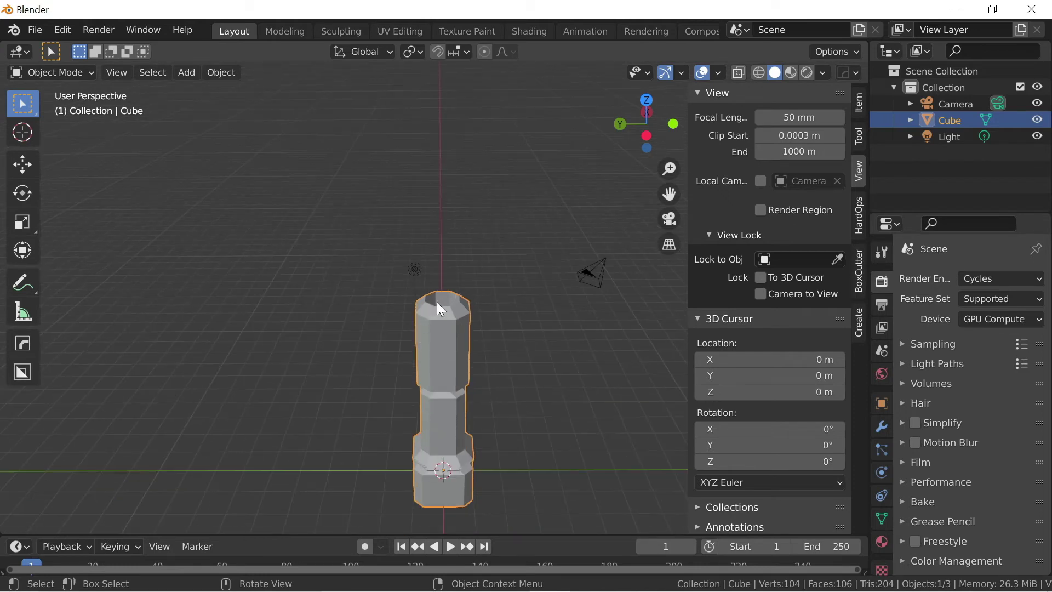
scroll(437, 302, up, 5)
middle_drag(488, 323, 455, 332)
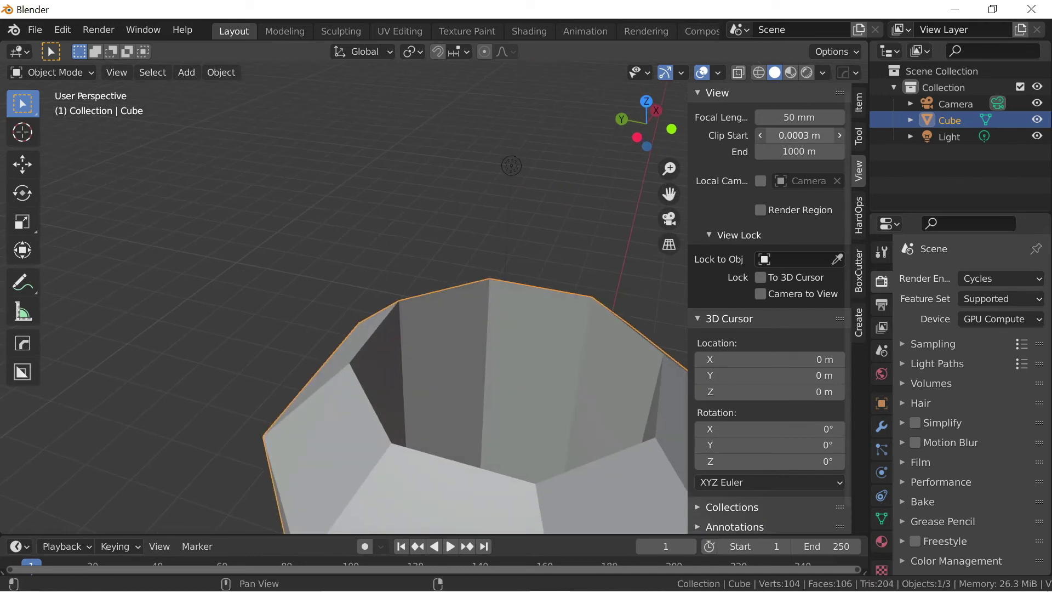
Step: Drop Clip Start to a tiny value (0.0000001 typed) and orbit out to see the streaky artifacts
click(800, 135)
text(04)
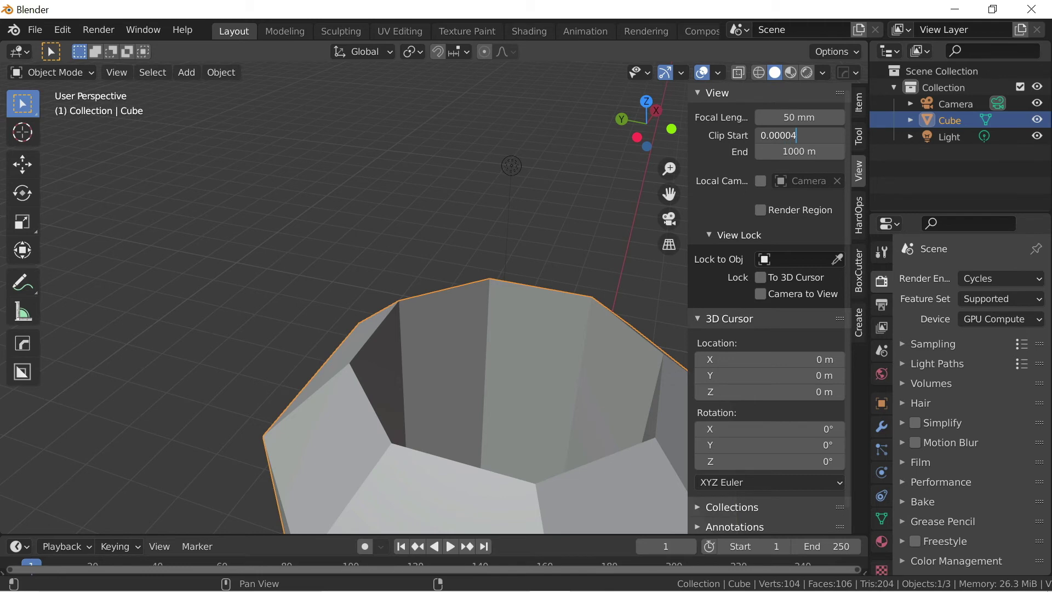
key(Return)
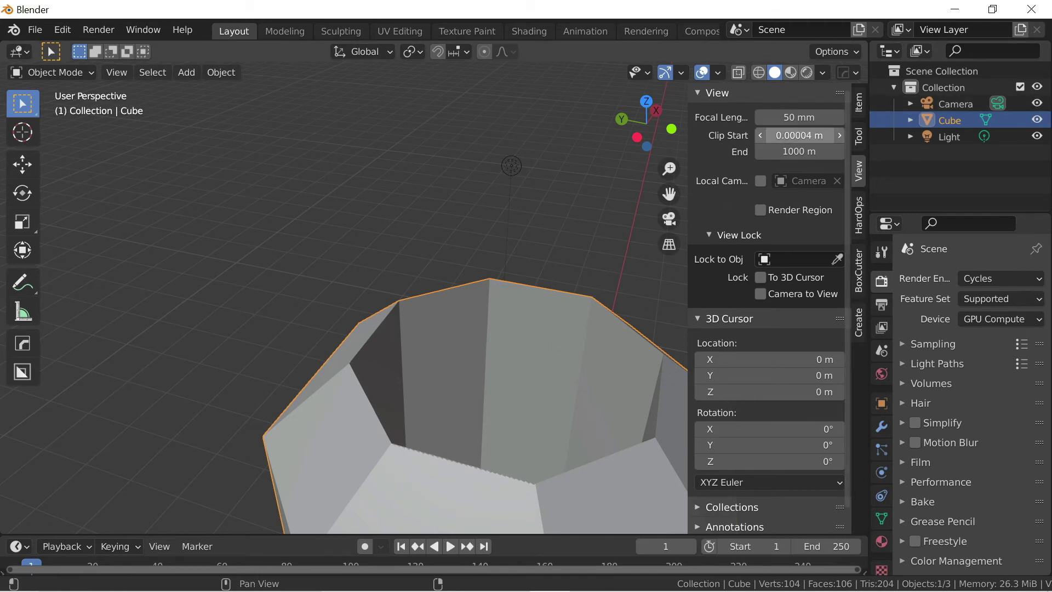
click(800, 135)
text(0.)
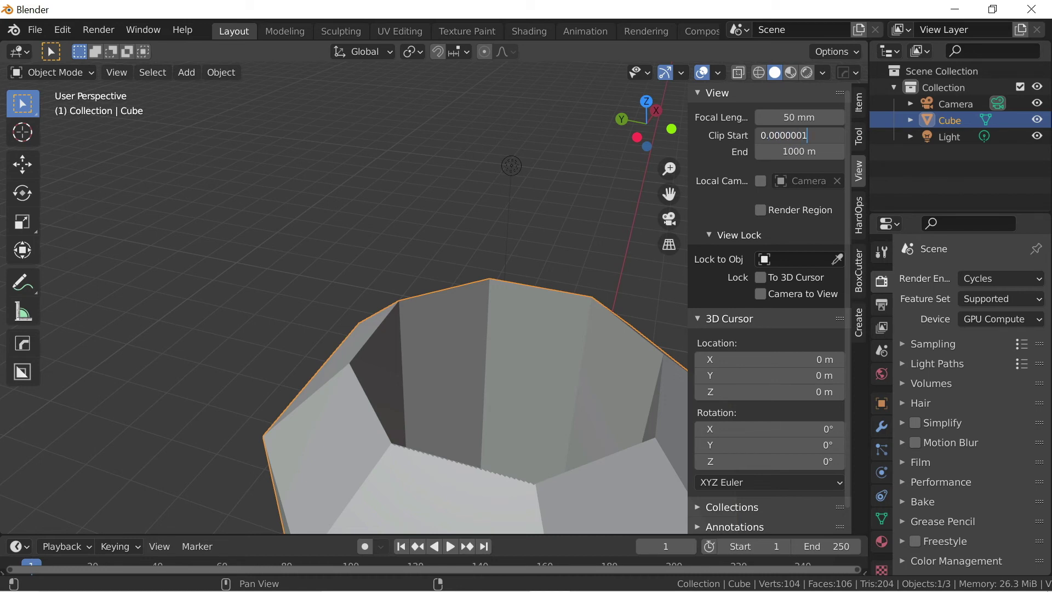
text(0000001)
key(Return)
scroll(534, 376, down, 5)
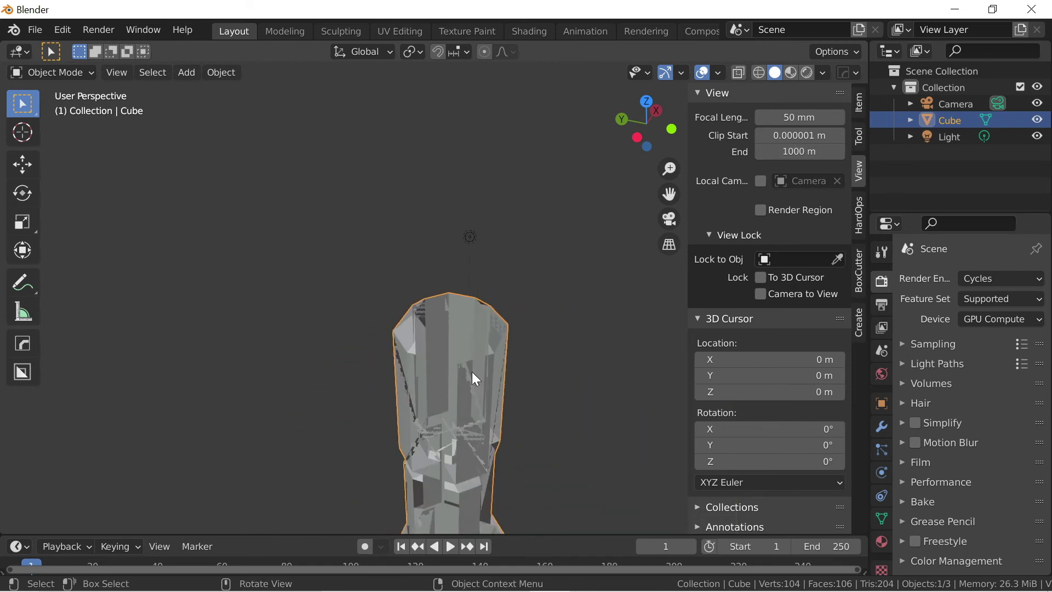
middle_drag(475, 378, 630, 219)
Step: Restore Clip Start to 0.0001 m and orbit close around the column to confirm it's clean
click(800, 135)
text(0)
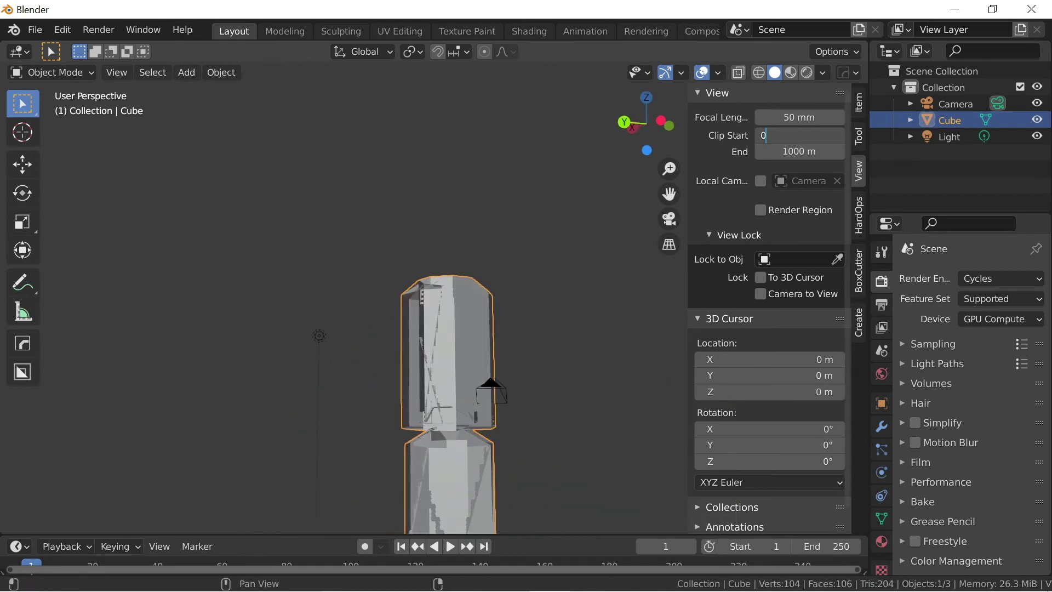
text(.0001)
key(Return)
scroll(407, 378, up, 2)
middle_drag(392, 380, 486, 423)
scroll(479, 415, up, 6)
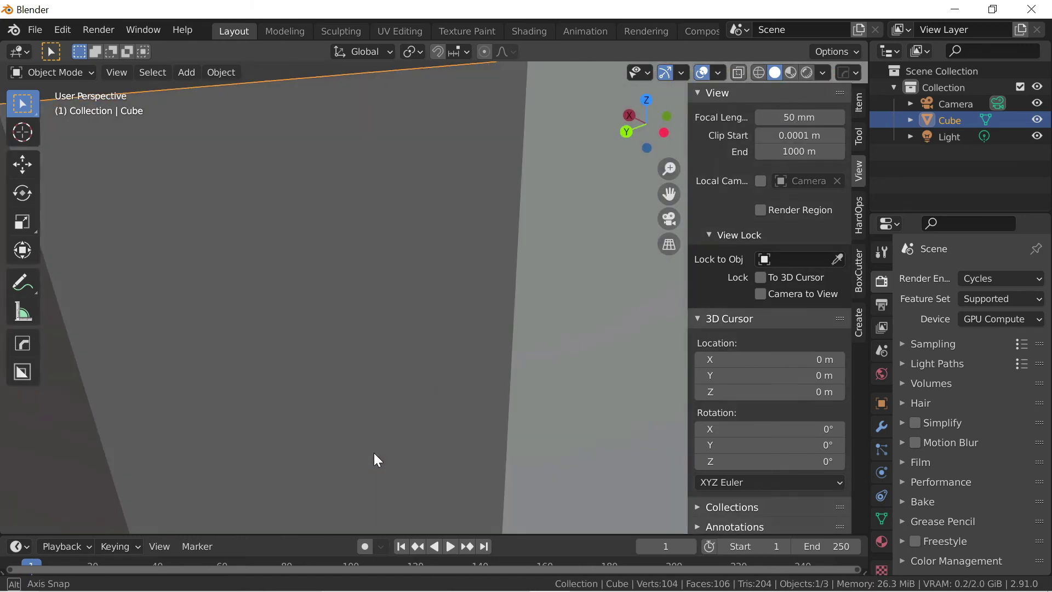
scroll(375, 452, down, 12)
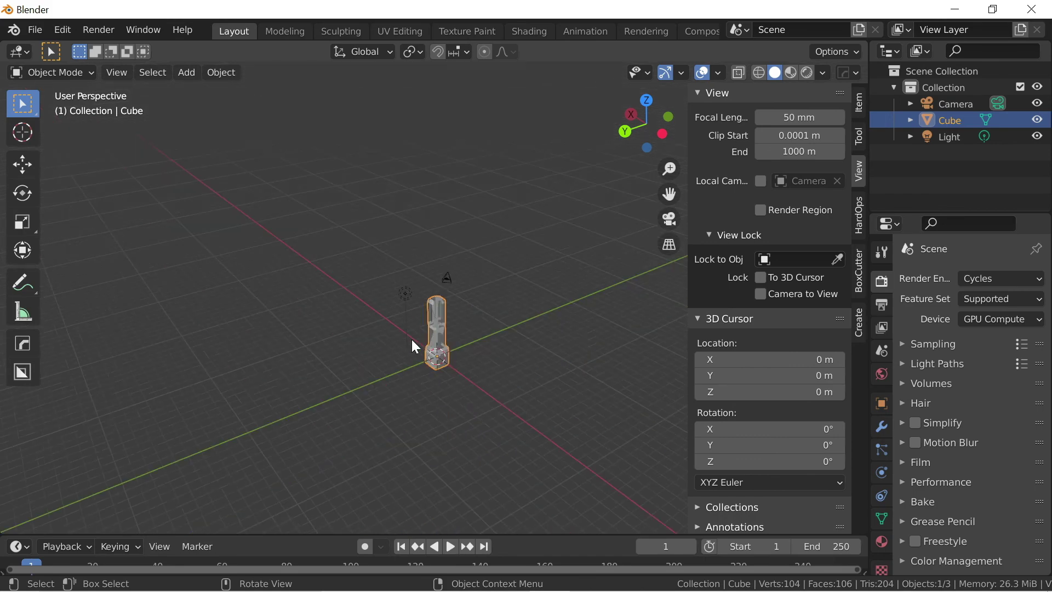
scroll(442, 364, up, 10)
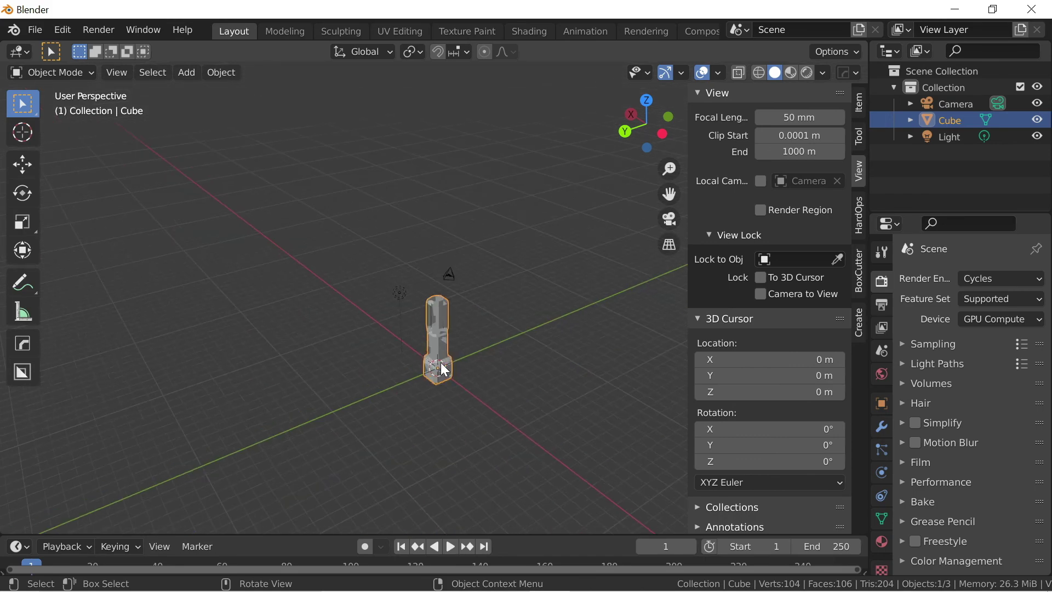
middle_drag(460, 343, 370, 353)
Step: Zoom out to show the entire hollow-topped column
scroll(461, 298, down, 3)
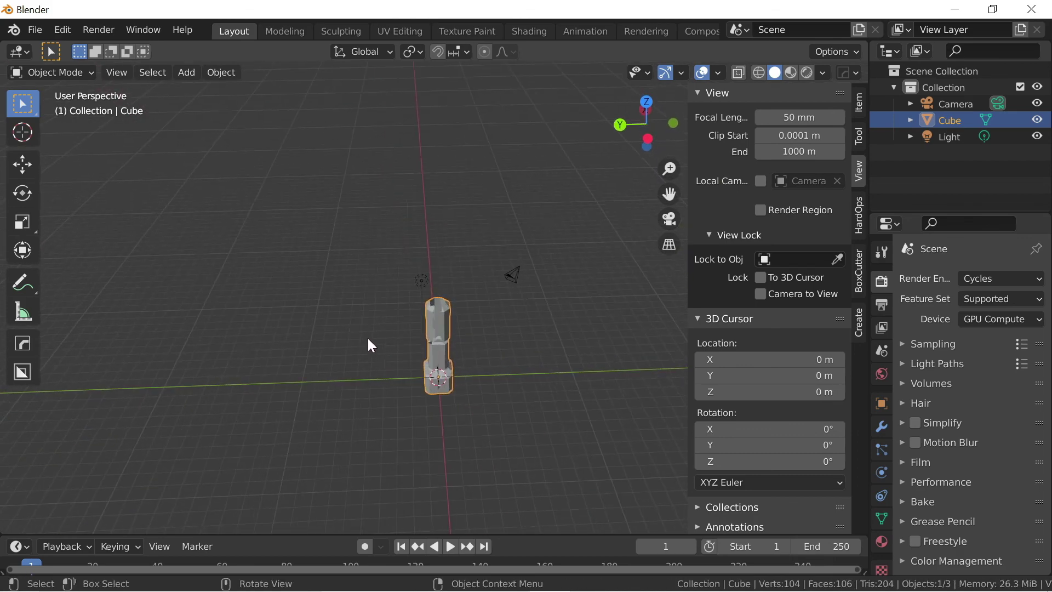